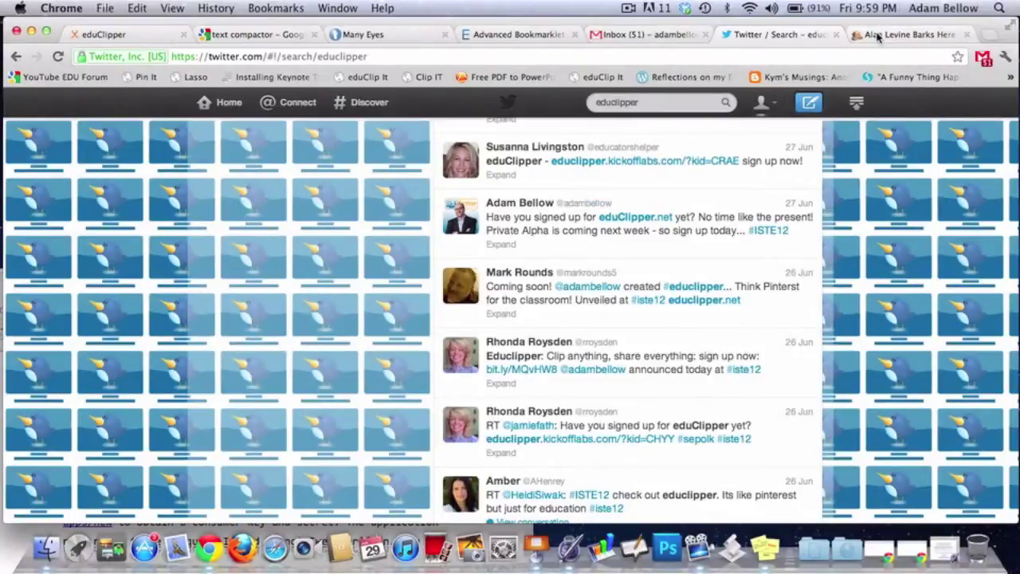
Switch Chrome from the educlipper Twitter search tab to the cogdogblog.com tab.
left_click(878, 35)
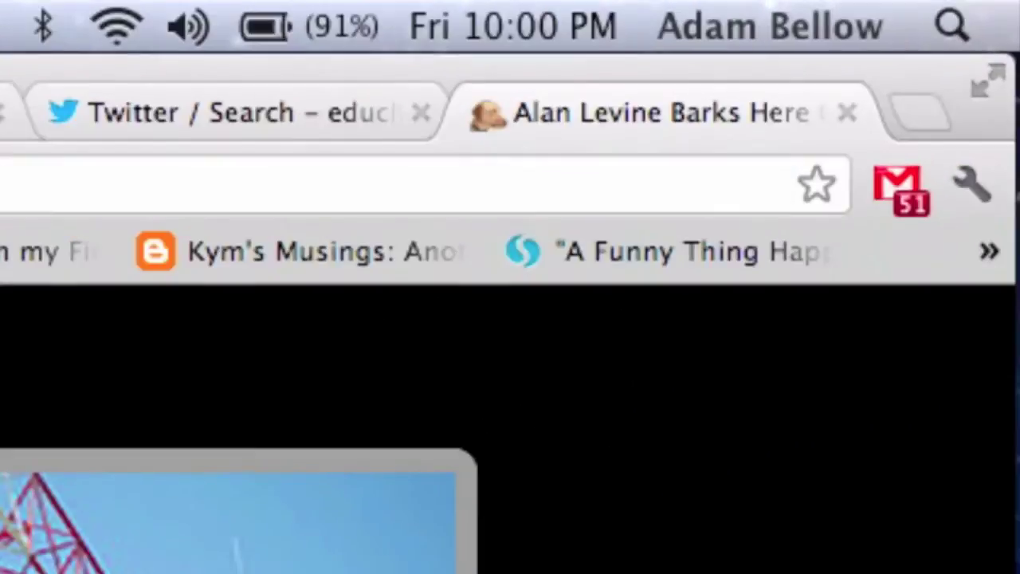
left_click(937, 13)
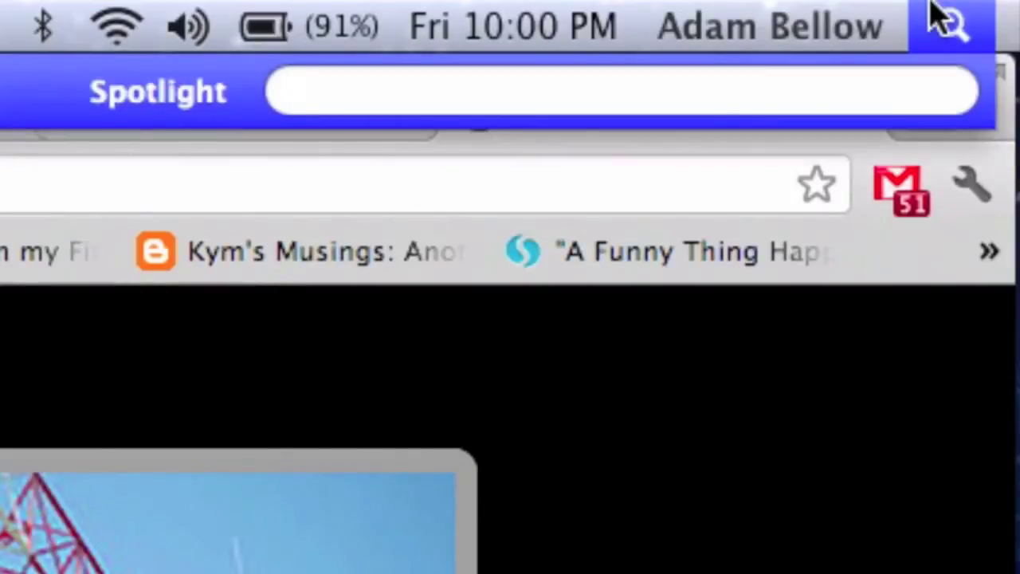
type("term")
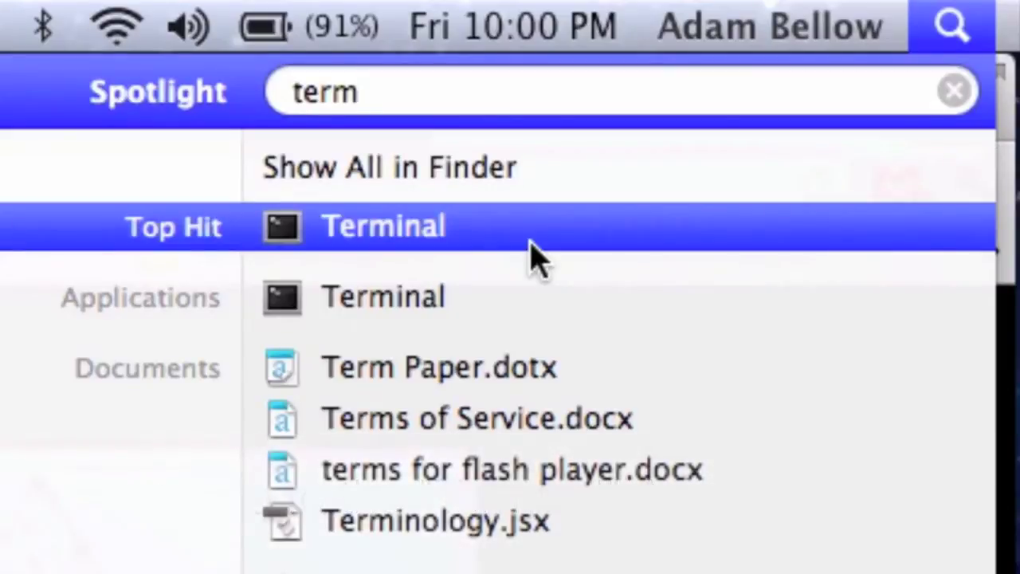
left_click(531, 242)
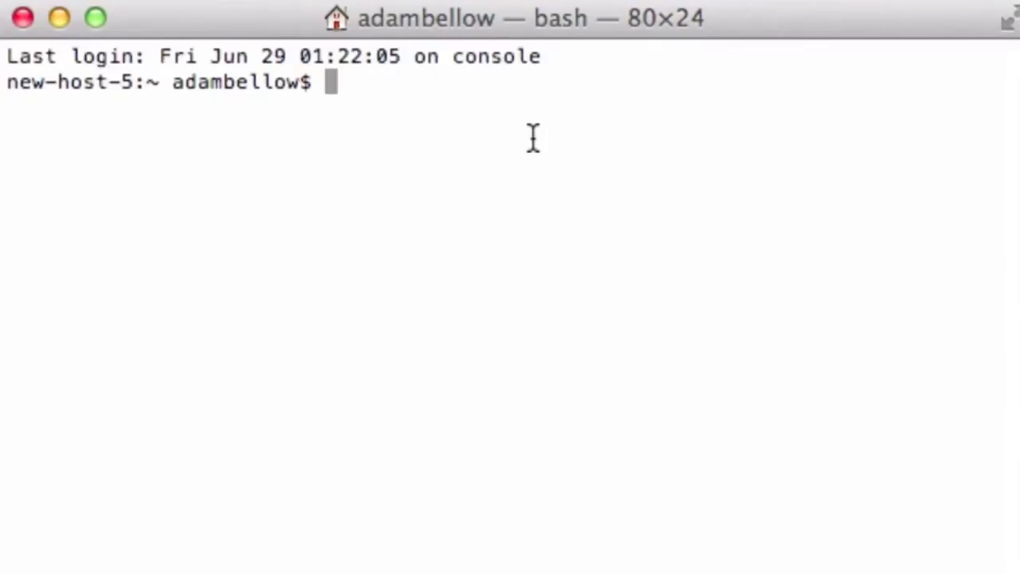
key("super+v")
key("Return")
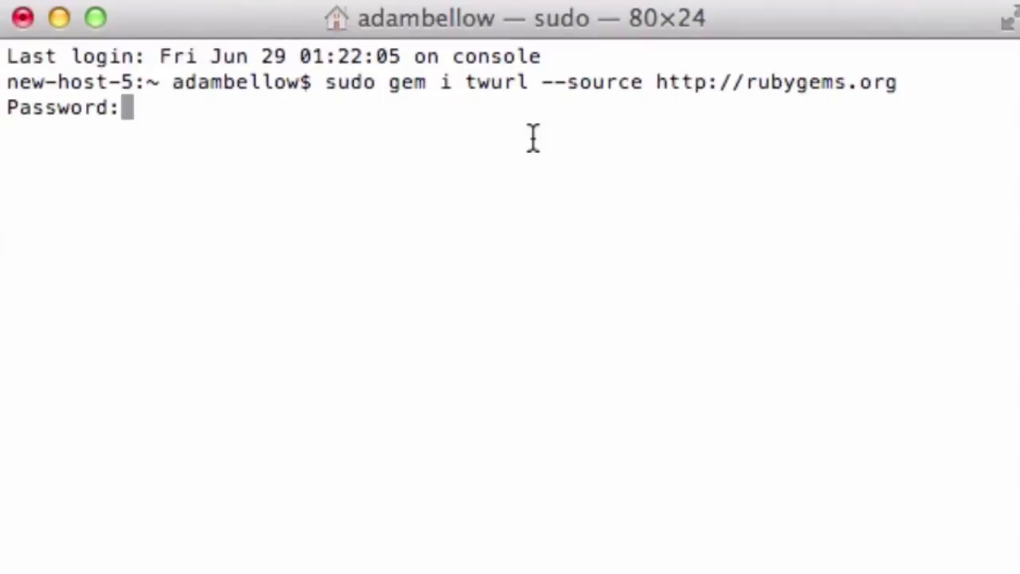
key("Return")
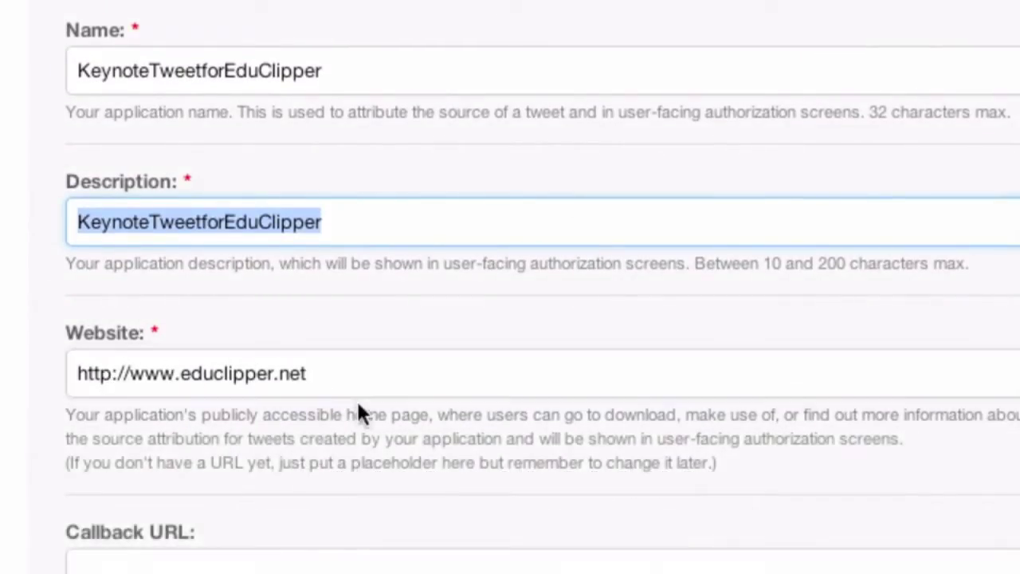
Agree to the rules and create the KeynoteTweetforEduClipper Twitter application.
scroll(371, 445, "down", 3)
scroll(369, 448, "down", 10)
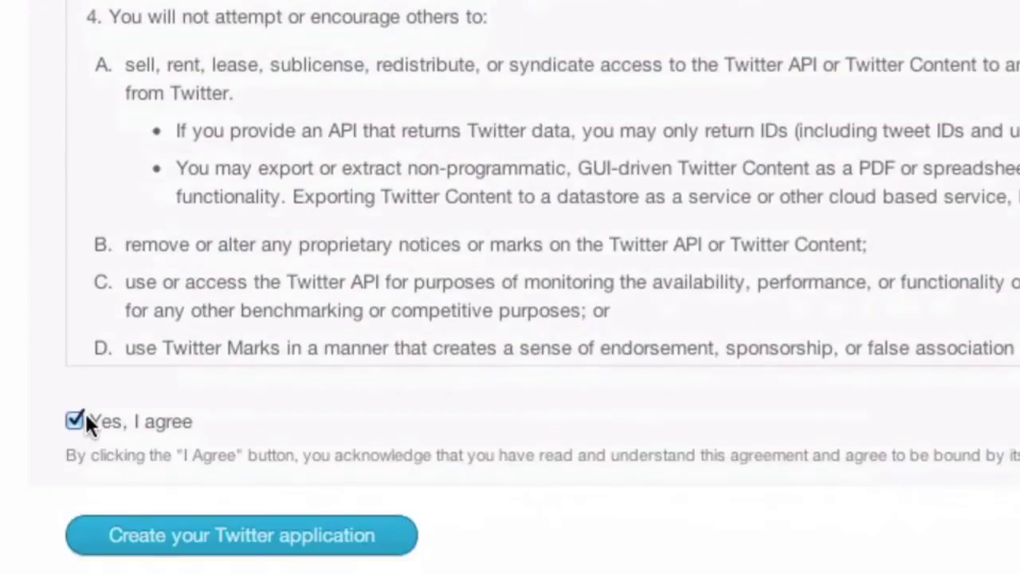
left_click(204, 546)
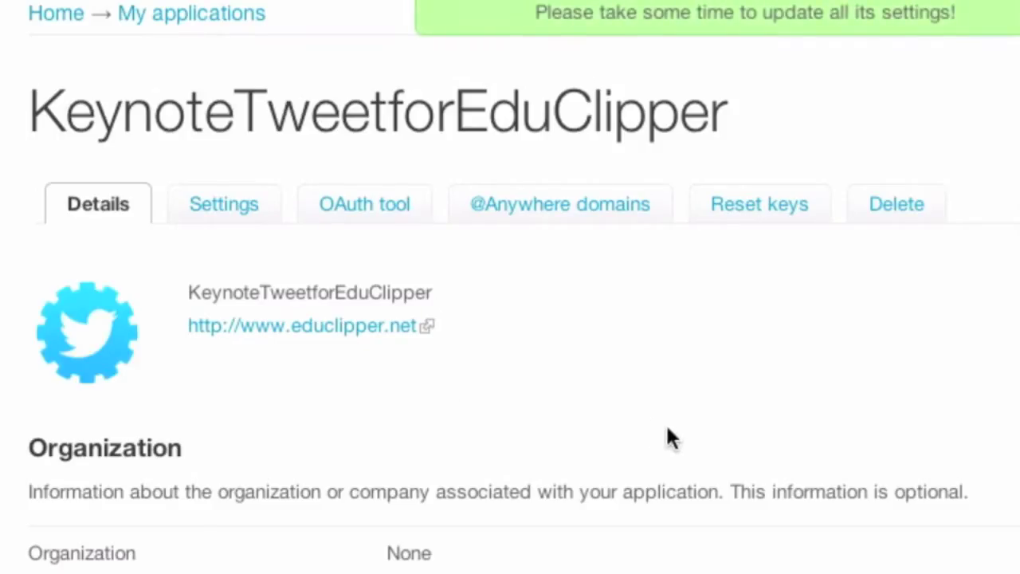
Set KeynoteTweetforEduClipper's access to Read and Write in Settings and save it.
scroll(668, 429, "down", 5)
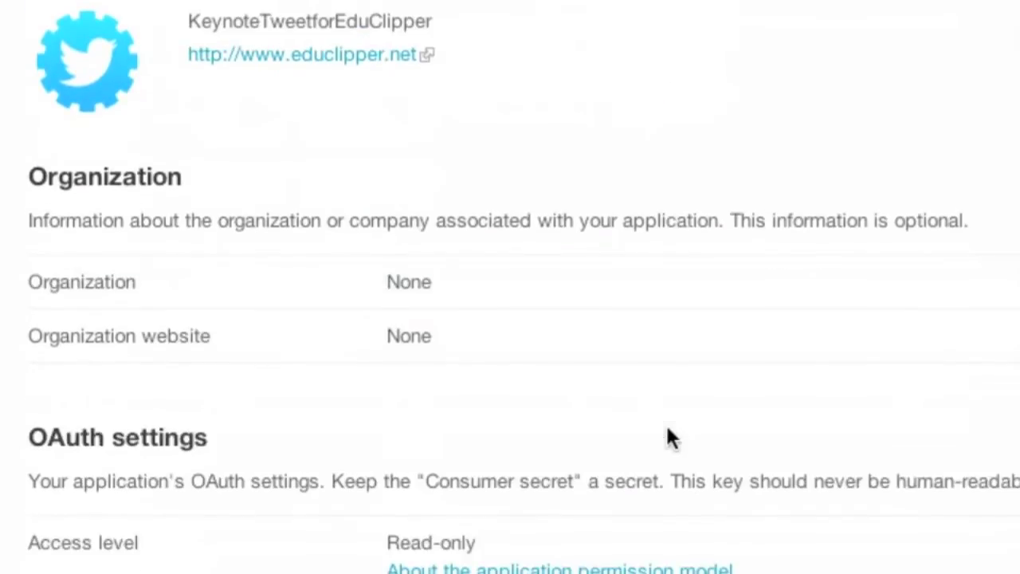
scroll(668, 431, "down", 5)
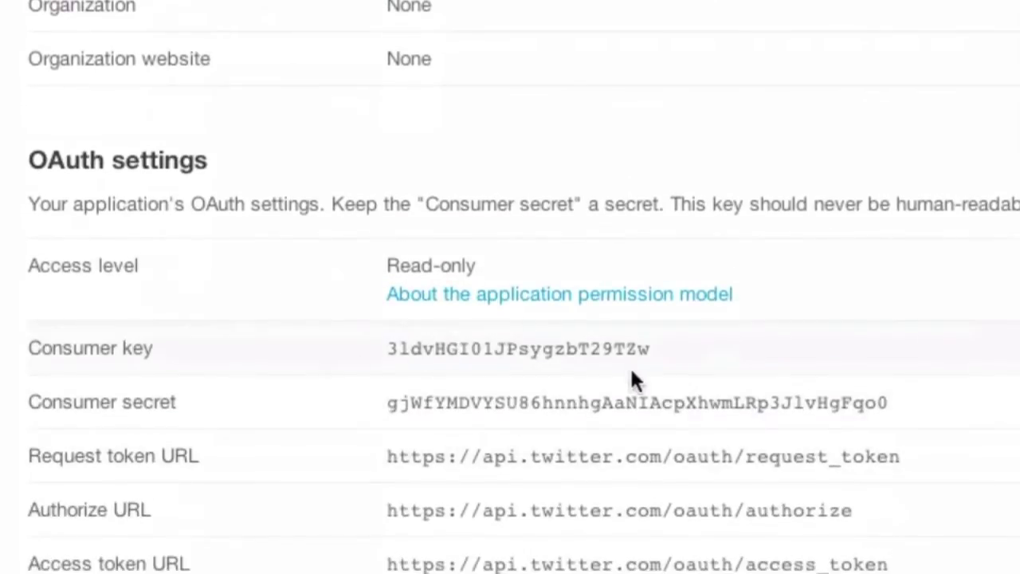
scroll(626, 422, "down", 5)
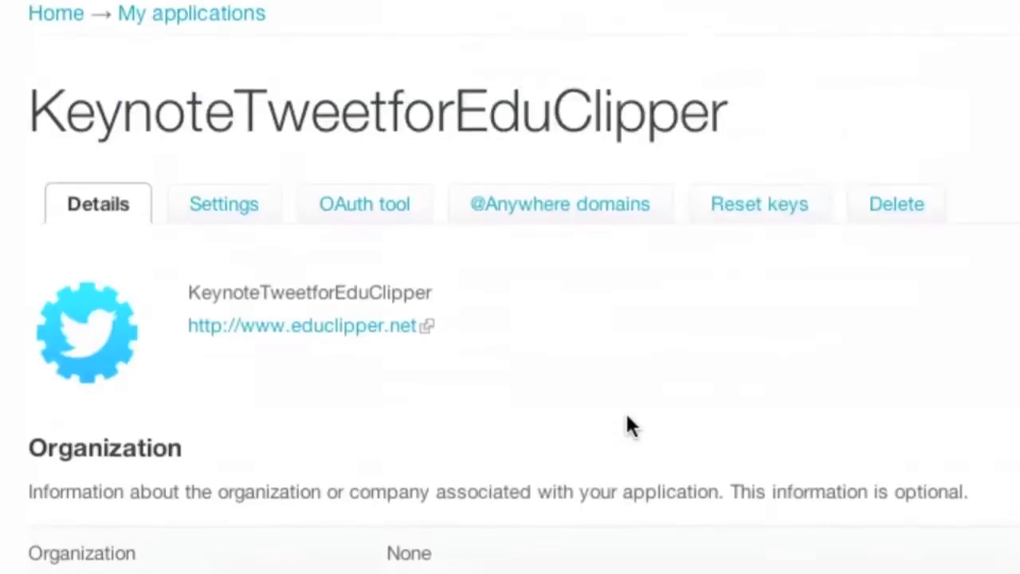
left_click(249, 207)
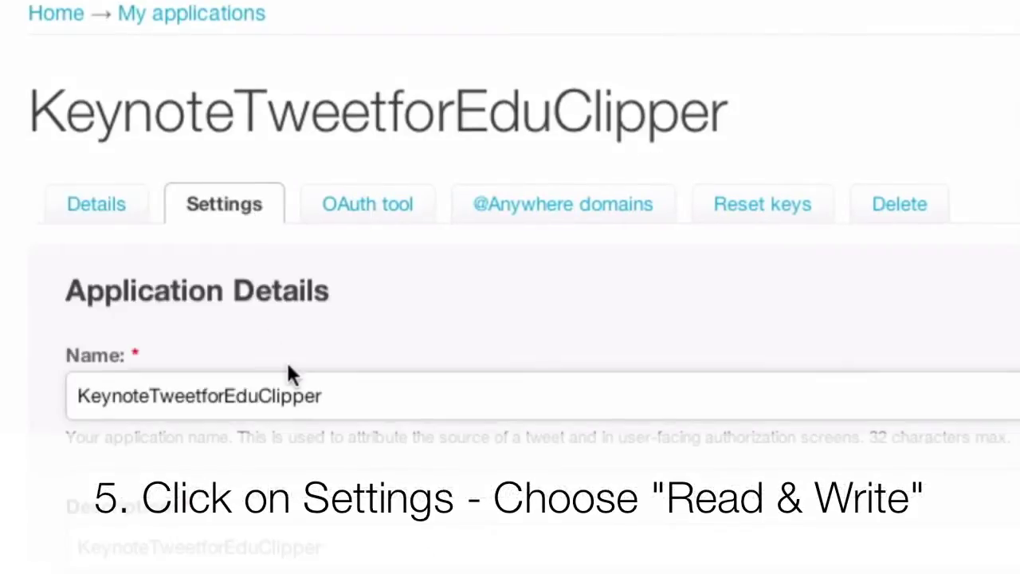
scroll(289, 374, "down", 10)
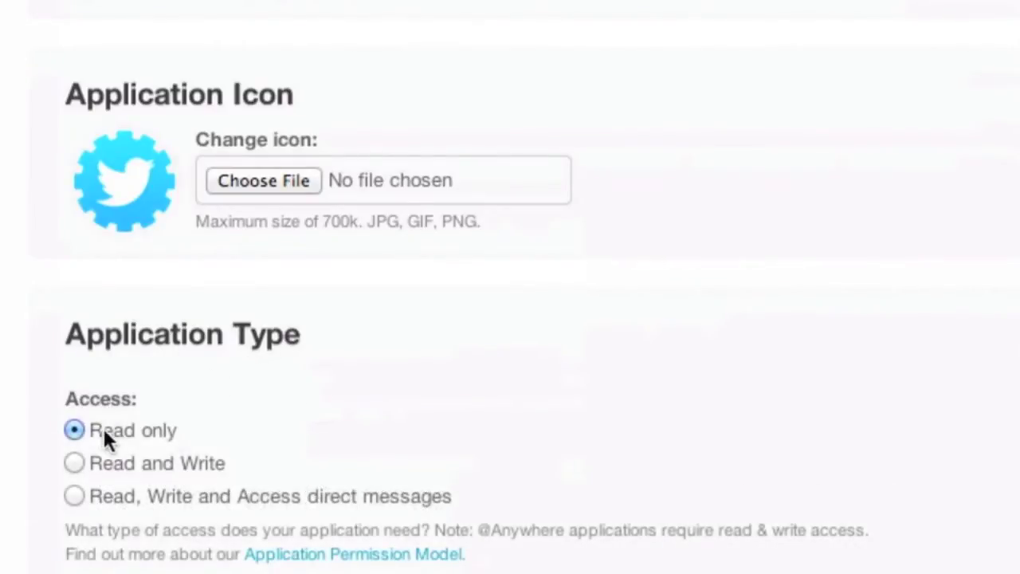
left_click(73, 464)
scroll(68, 460, "down", 8)
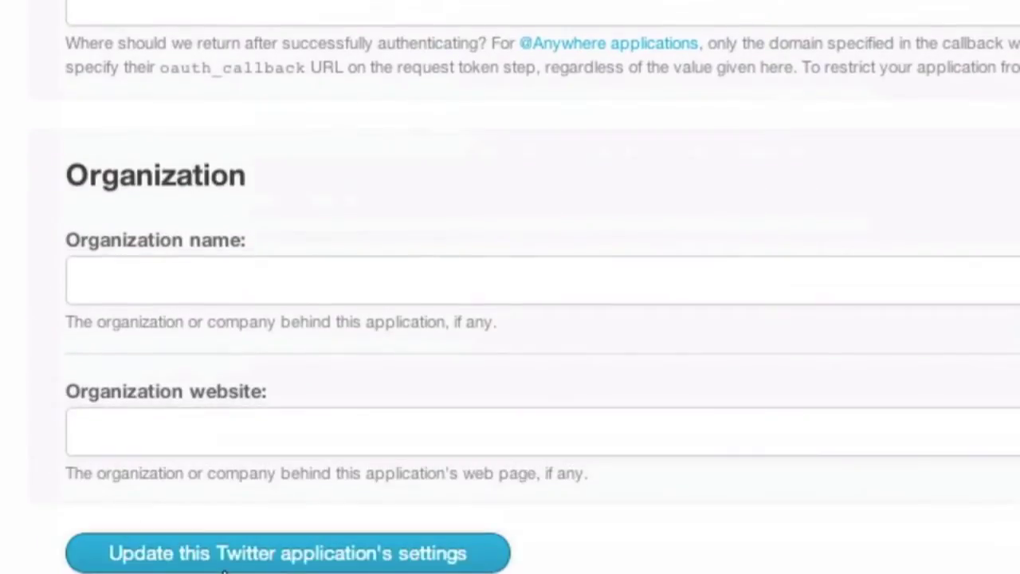
left_click(226, 558)
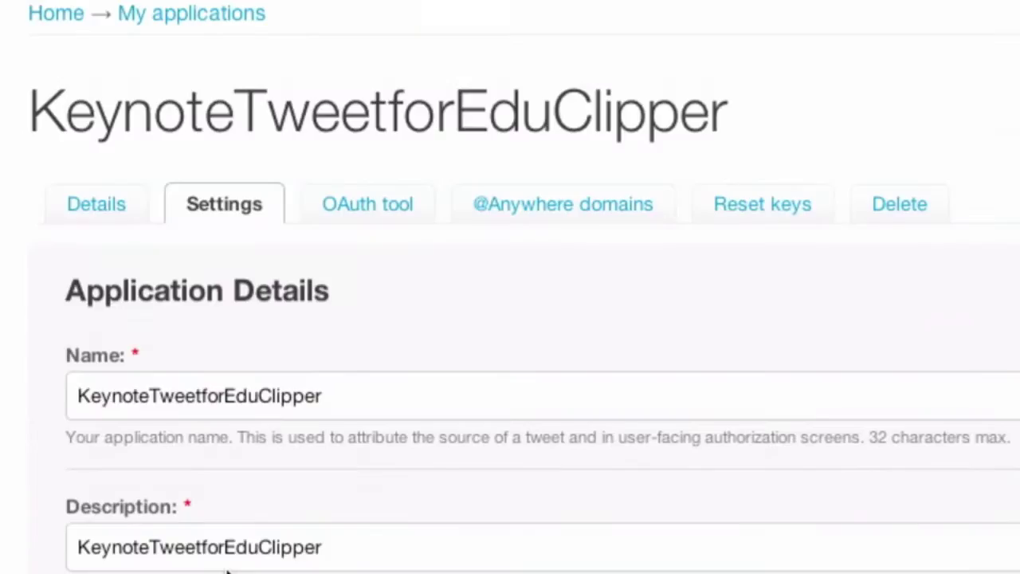
Copy the consumer key and consumer secret from the Details tab into a Stickies note.
left_click(94, 288)
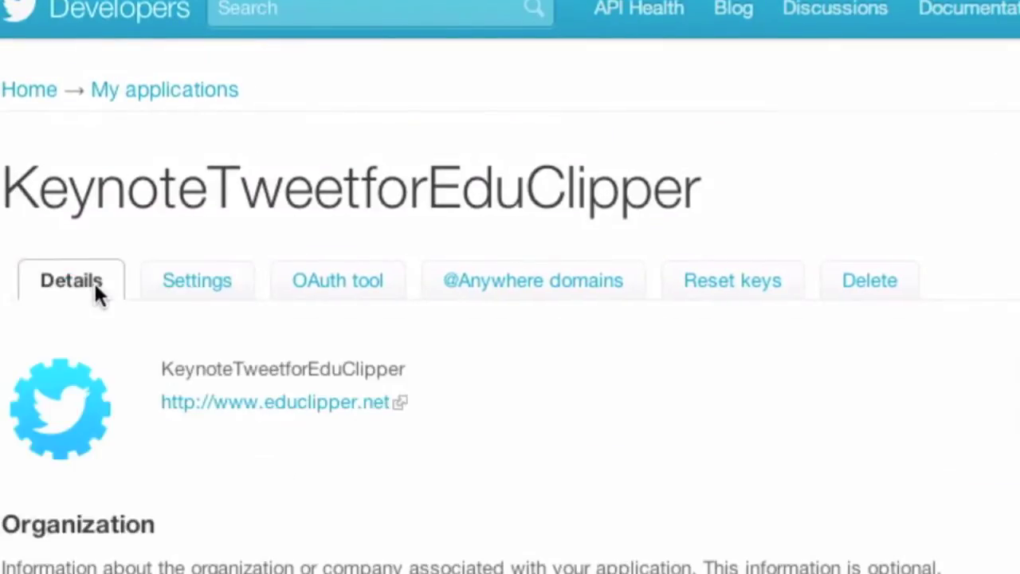
scroll(339, 470, "down", 6)
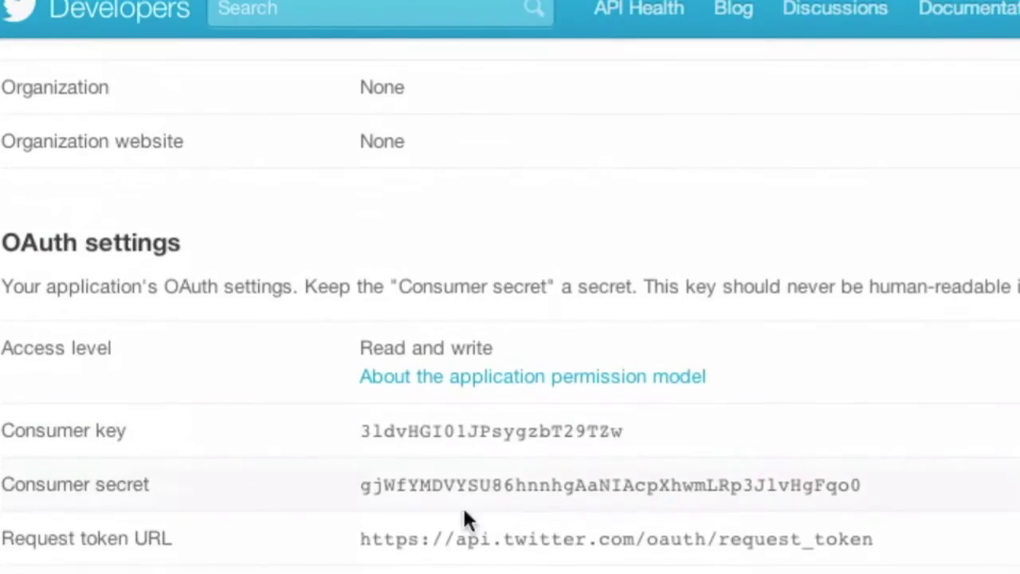
left_click_drag(861, 484, 346, 428)
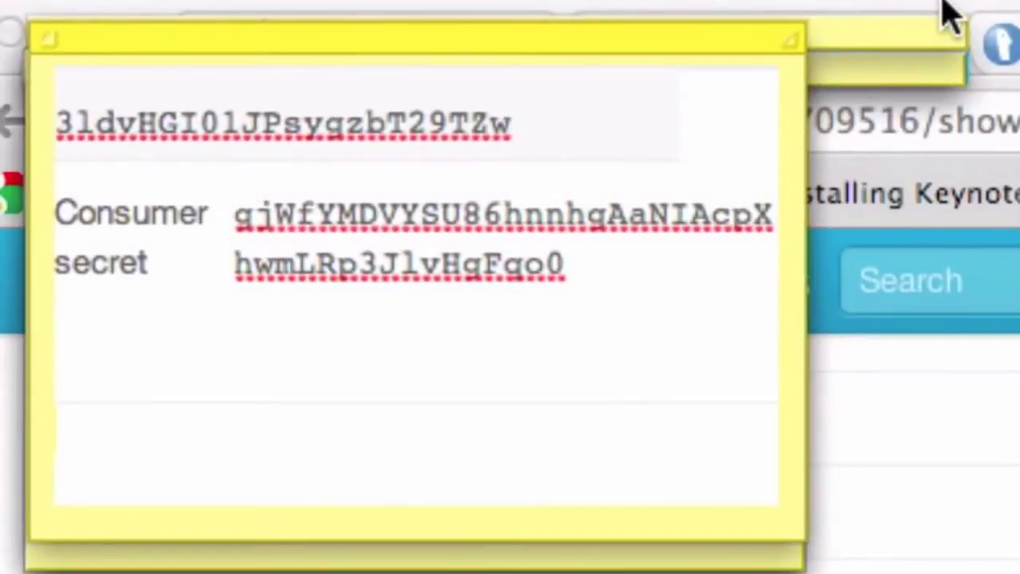
left_click(803, 38)
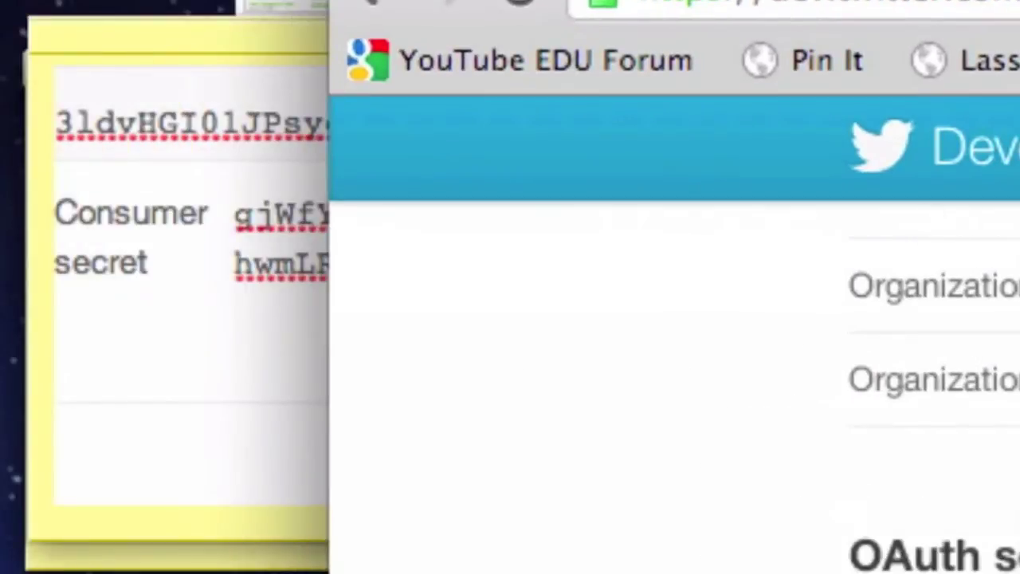
left_click(244, 505)
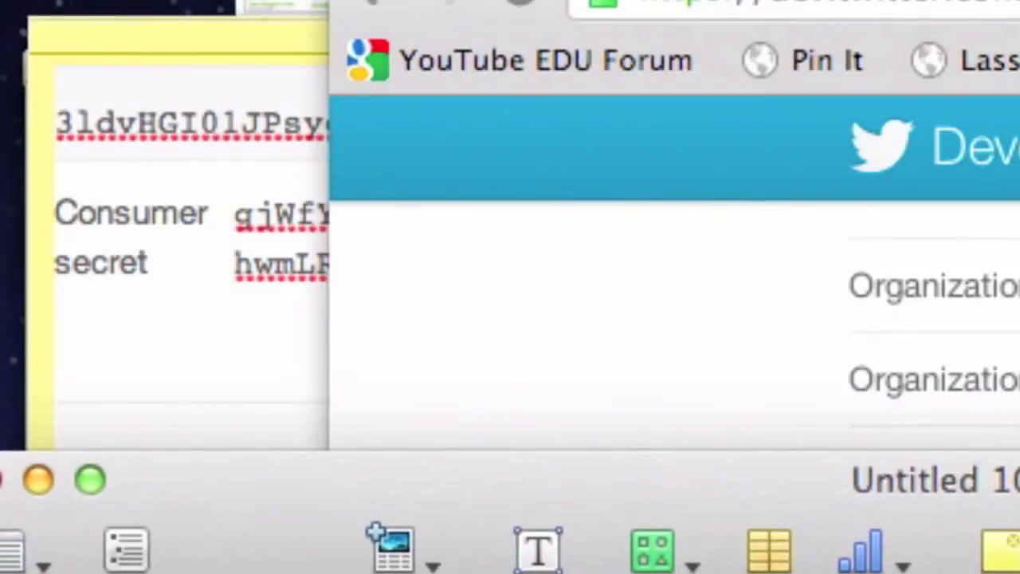
Paste the twurl authorize command into the sticky note and strip its list number.
left_click(148, 403)
type("twurl authorize --consumer-key the_key --consumer-secret the_secret")
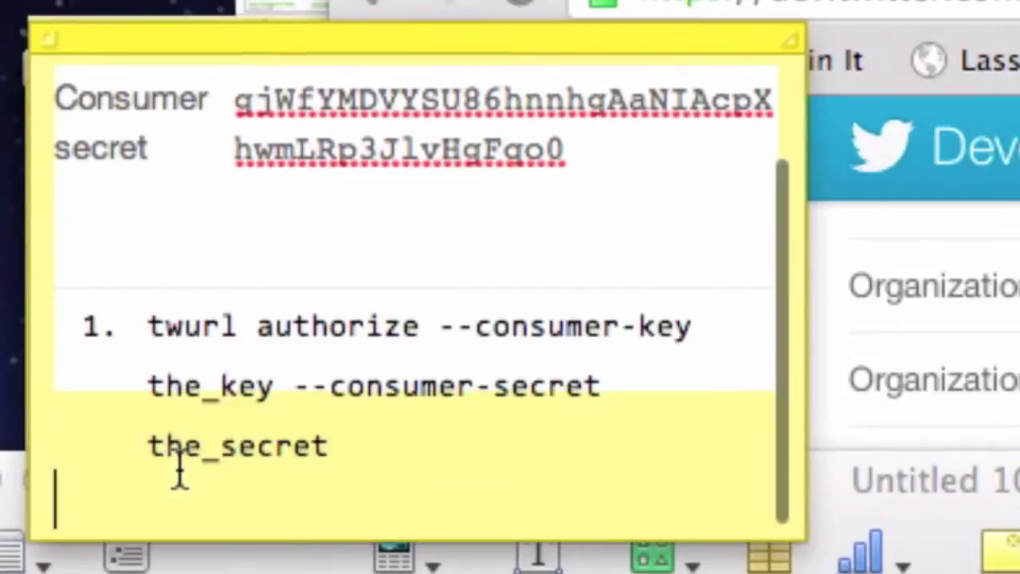
left_click_drag(143, 325, 10, 351)
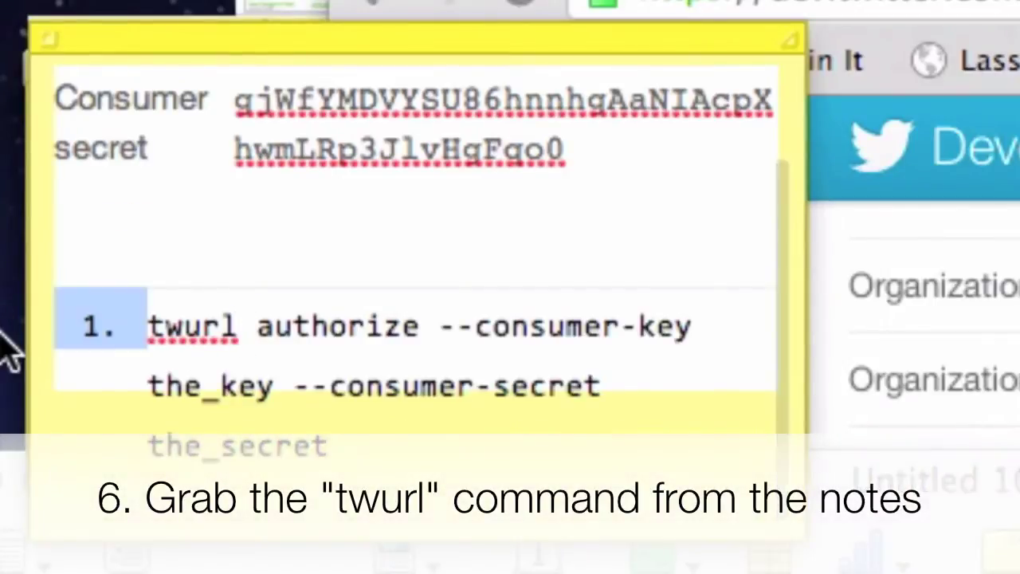
key("BackSpace")
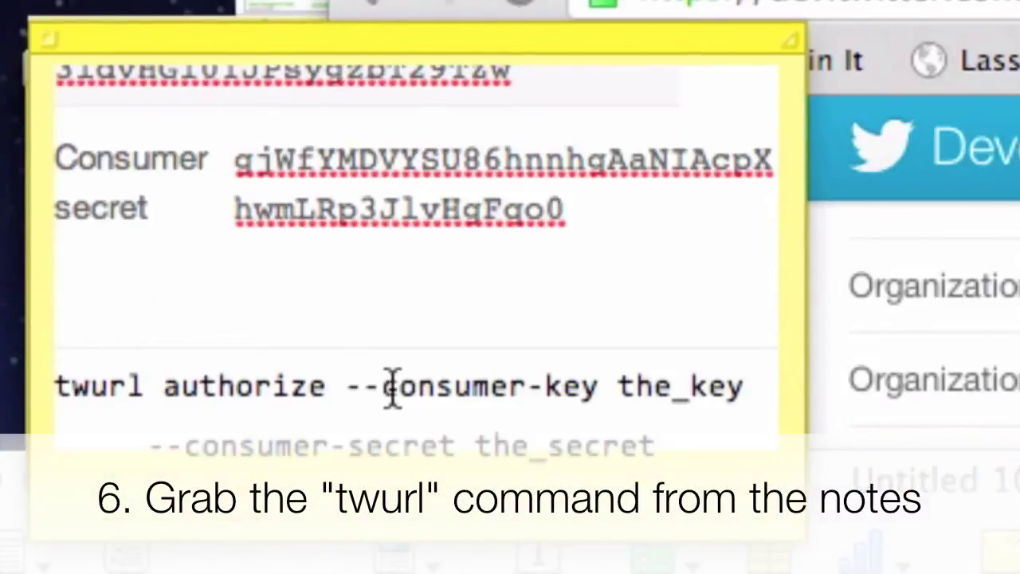
Replace the the_key placeholder with the app's consumer key.
left_click_drag(619, 390, 736, 382)
double_click(541, 79)
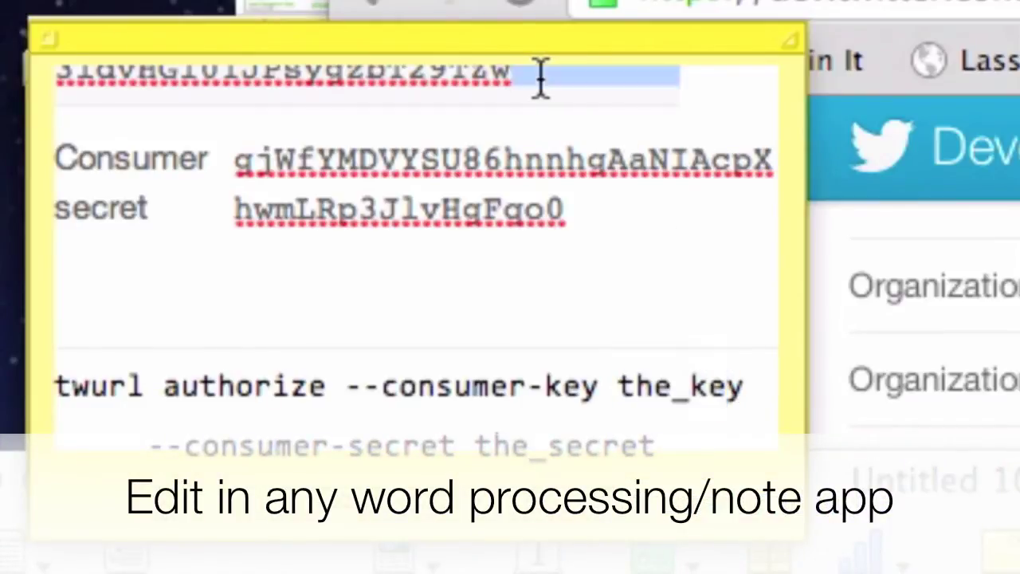
left_click_drag(540, 80, 32, 70)
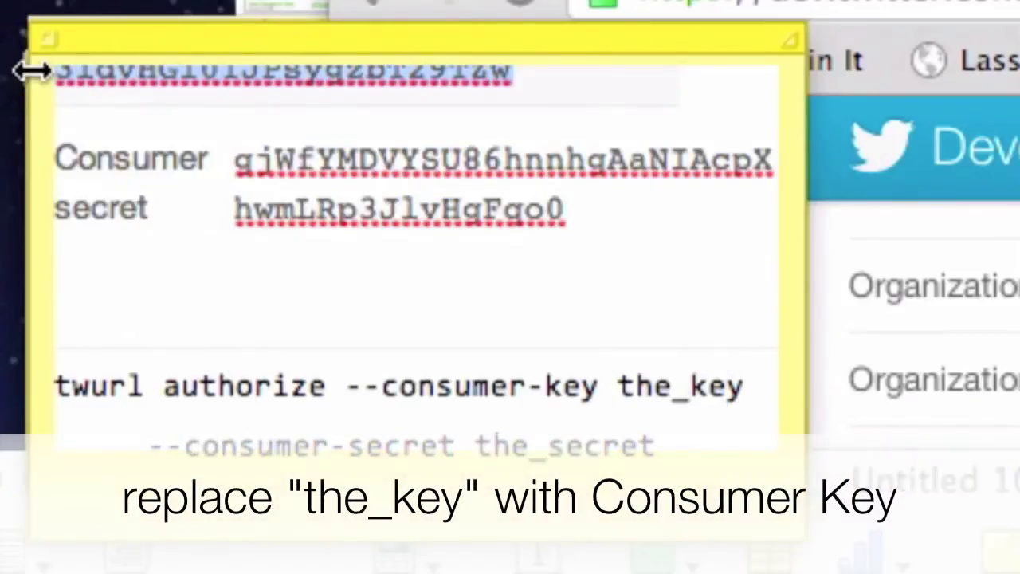
left_click_drag(619, 366, 740, 372)
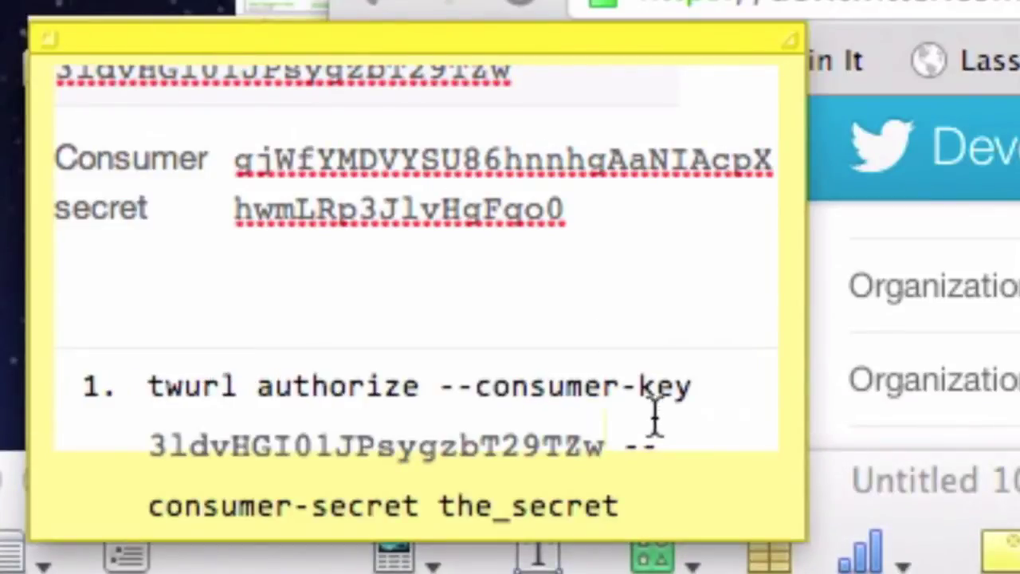
Replace the_secret with the consumer secret and copy the finished command.
left_click_drag(440, 505, 616, 506)
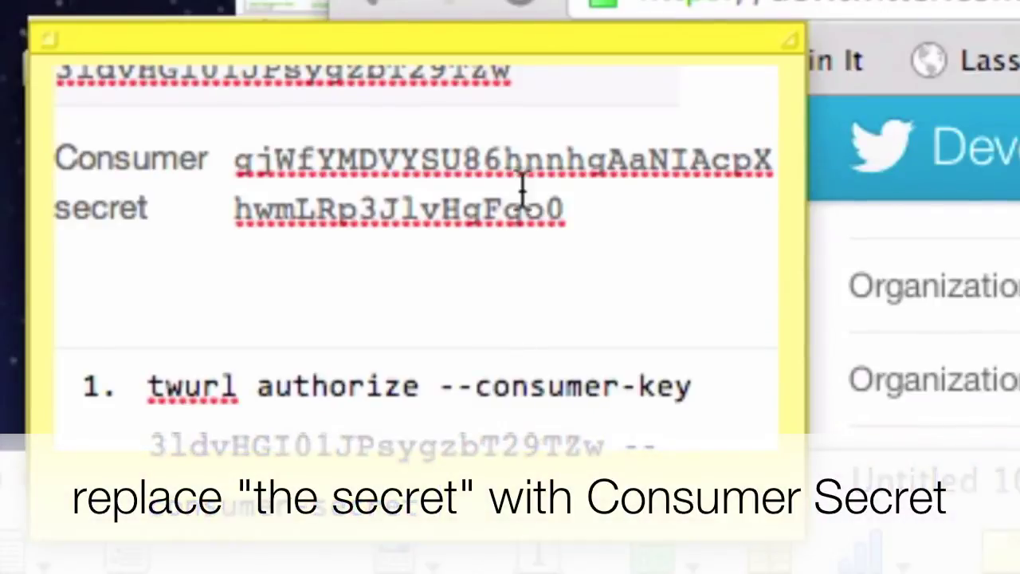
left_click_drag(570, 205, 234, 161)
left_click(549, 501)
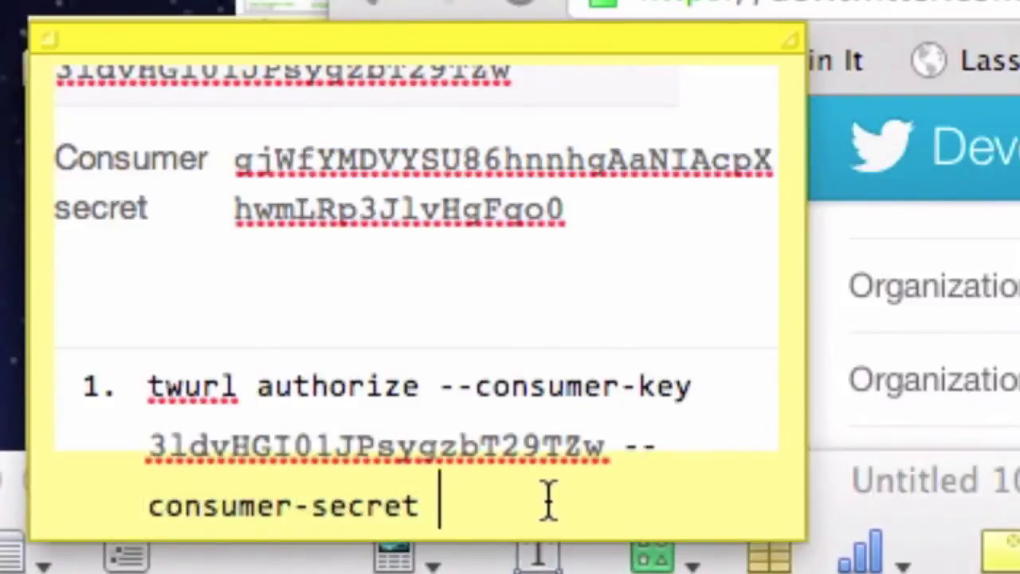
key("super+v")
left_click_drag(535, 467, 144, 219)
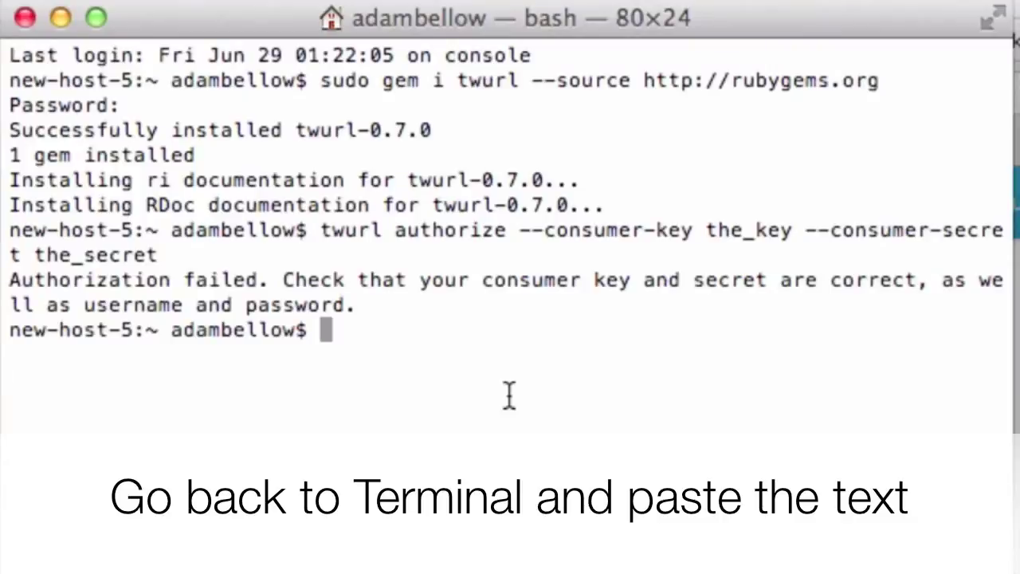
key("super+v")
key("Return")
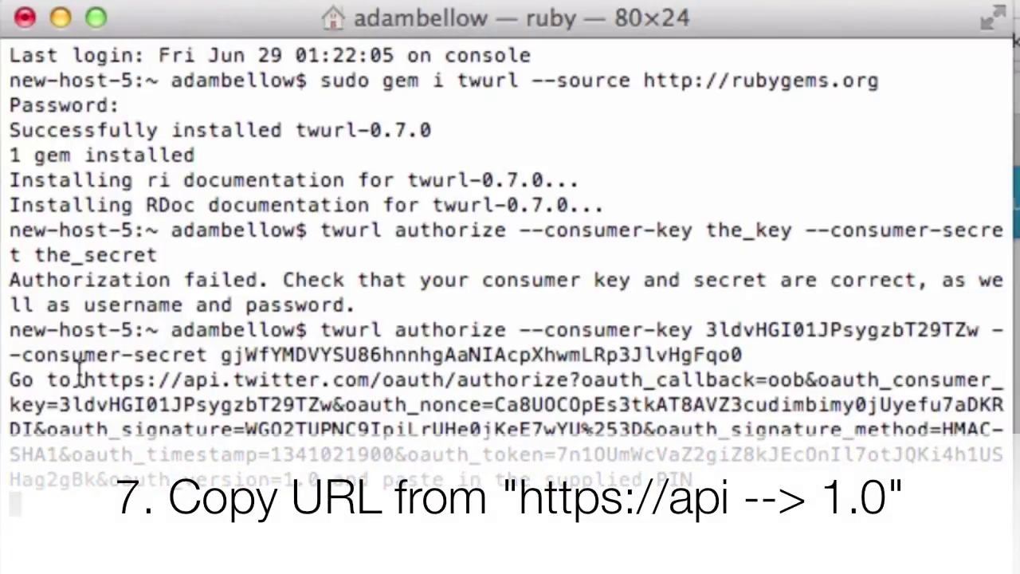
left_click_drag(85, 380, 342, 420)
left_click_drag(380, 431, 318, 483)
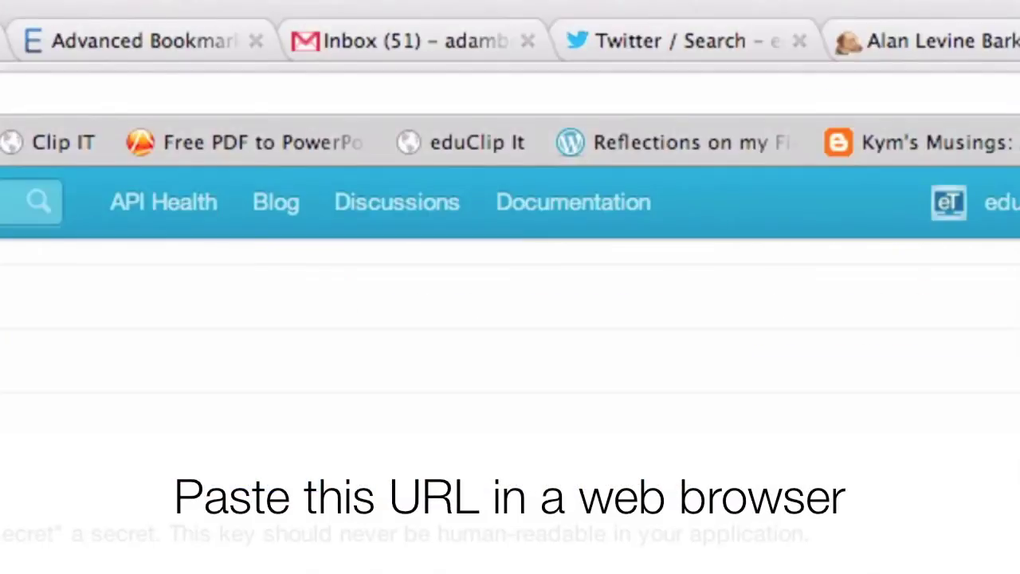
Open the authorization URL in a new tab, authorize the app, and copy the PIN digits.
key("ctrl+t")
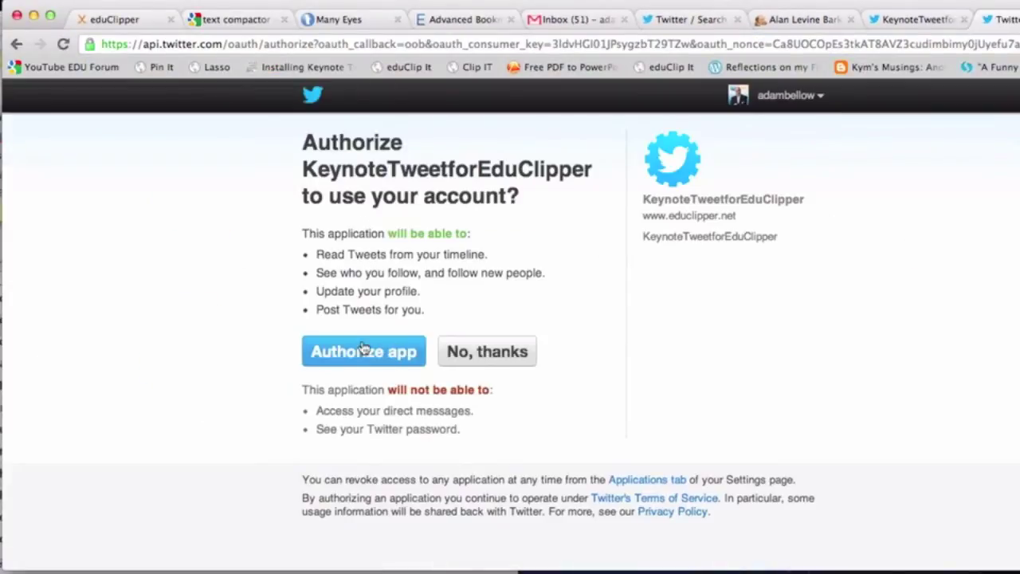
left_click(363, 355)
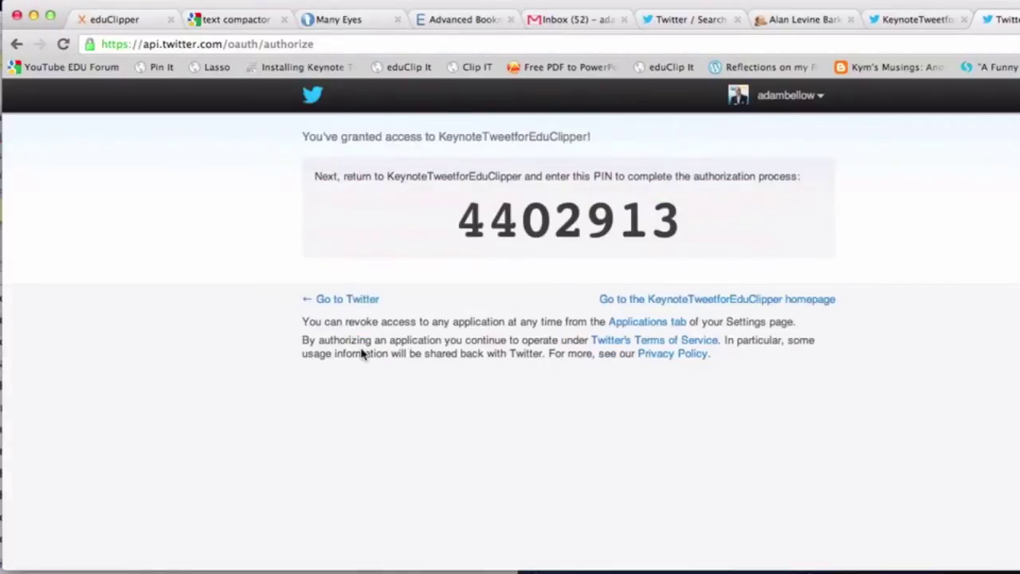
triple_click(521, 224)
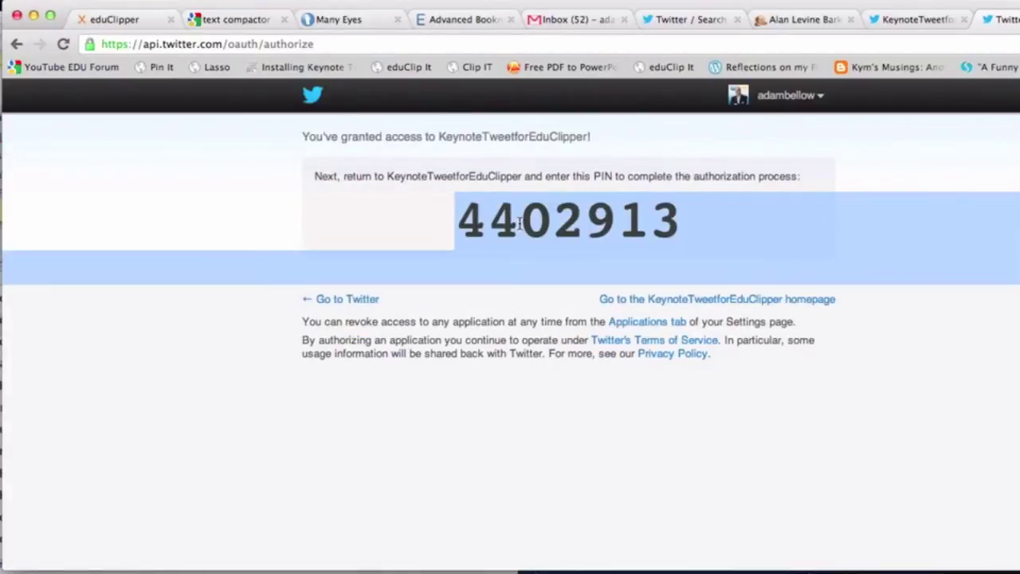
left_click(678, 215)
left_click_drag(465, 225, 699, 212)
key("super+c")
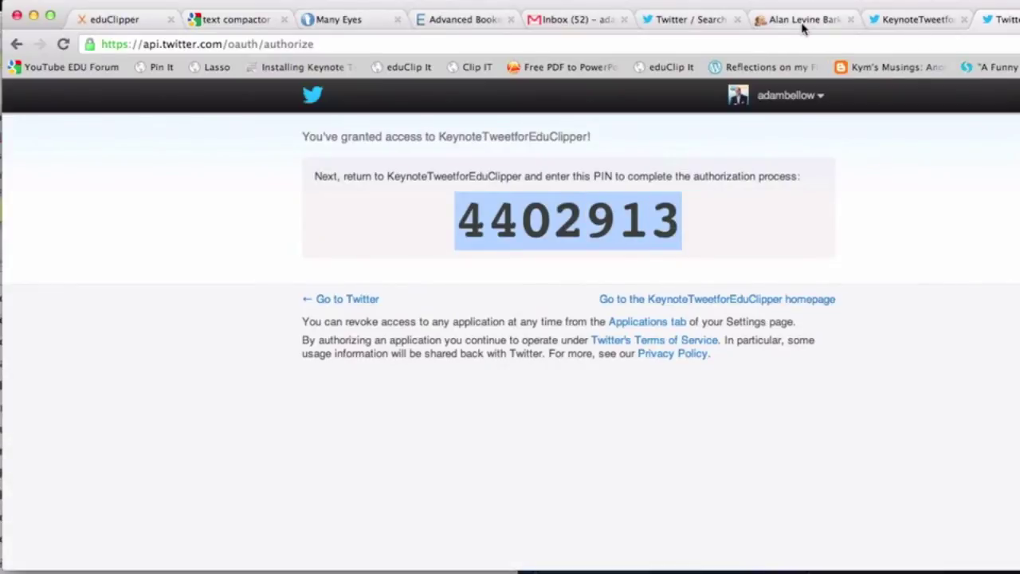
Paste the PIN at the Terminal prompt and submit it until 'Authorization successful' appears.
mouse_move(604, 570)
left_click(726, 558)
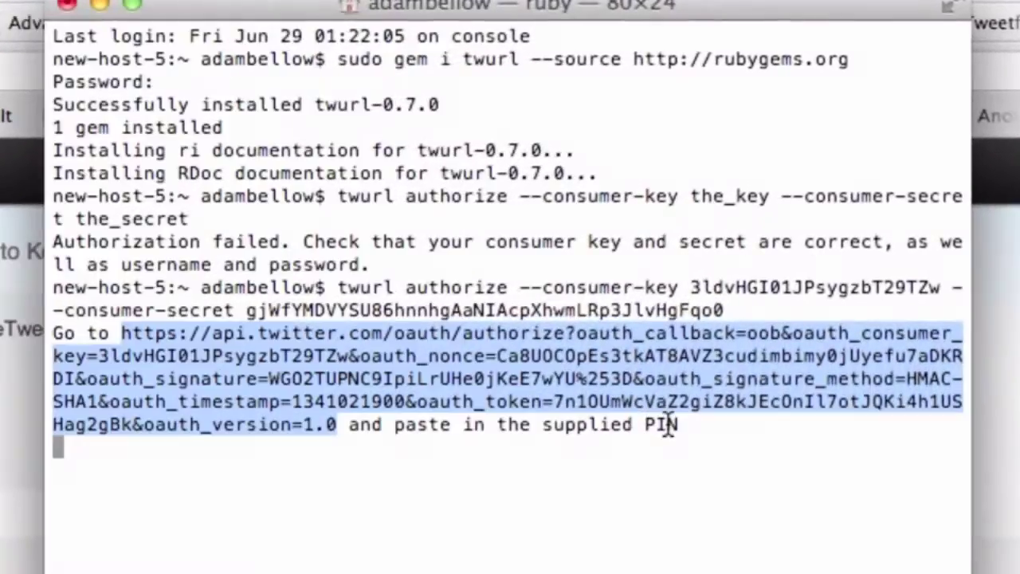
left_click(730, 238)
key("super+v")
key("Return")
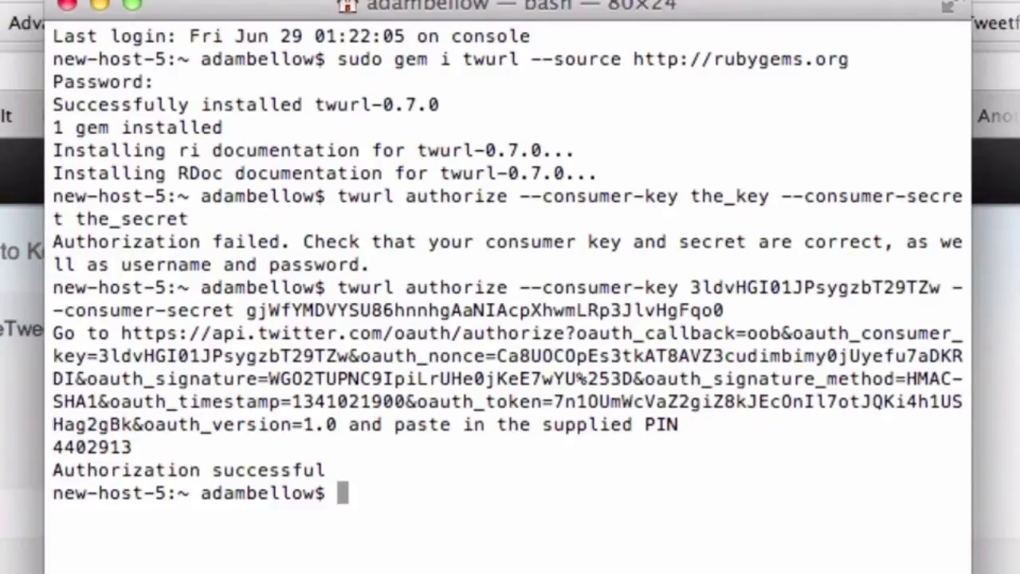
key("super+Tab")
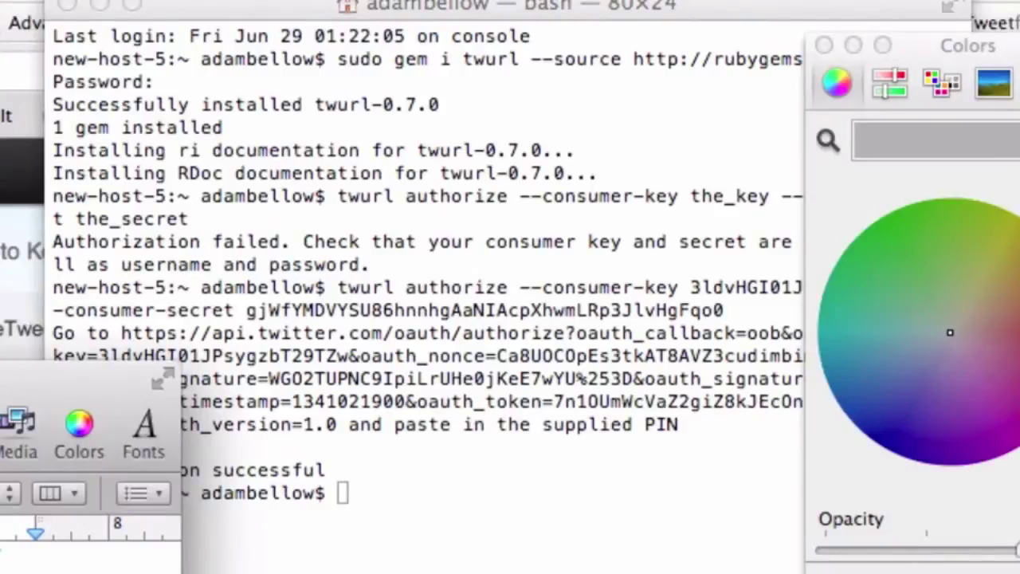
Load splatdot.com/the-oauthpocalypse-and-keynote-tweet/ in a new tab and download Keynote Tweet 2.
key("super+Tab")
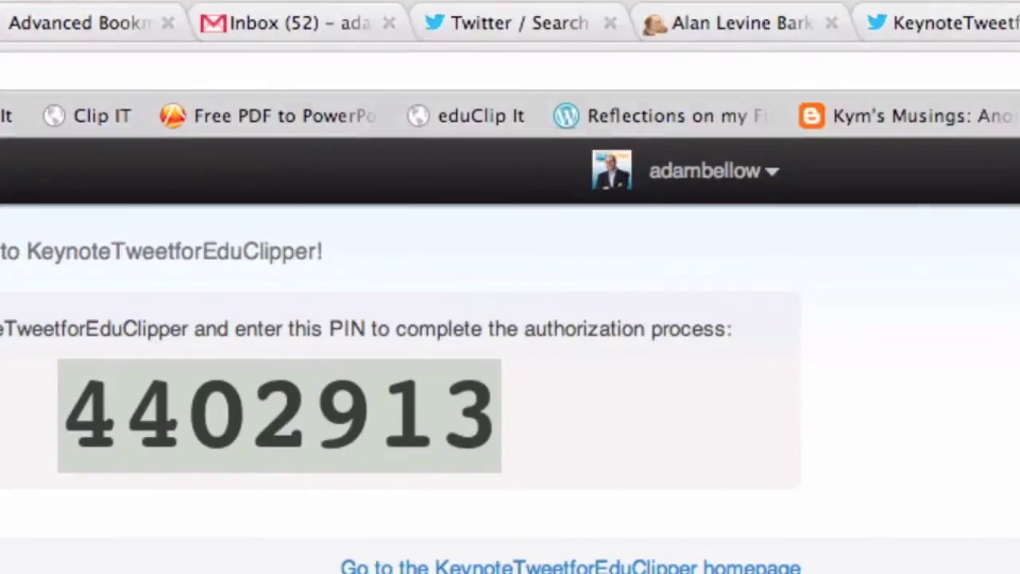
key("super+t")
type("http://splatdot.com/the-oauthpocalypse-and-keynote-tweet/")
key("Return")
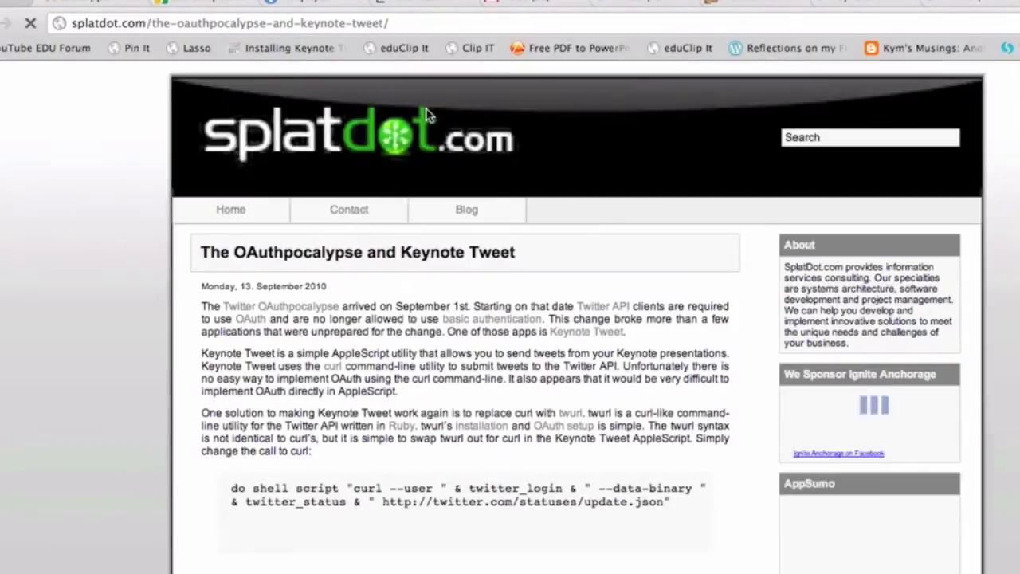
scroll(530, 374, "down", 3)
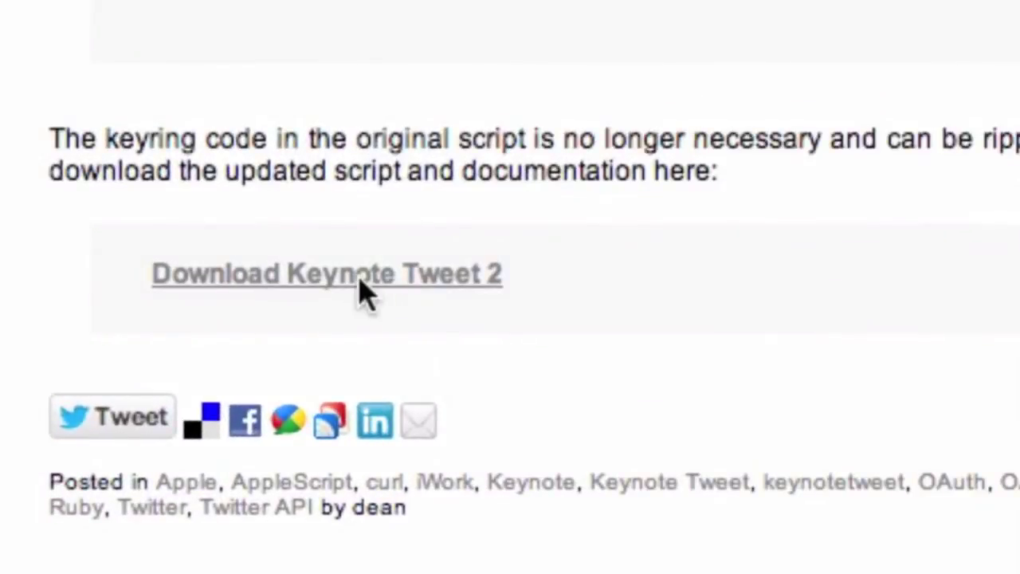
left_click(363, 291)
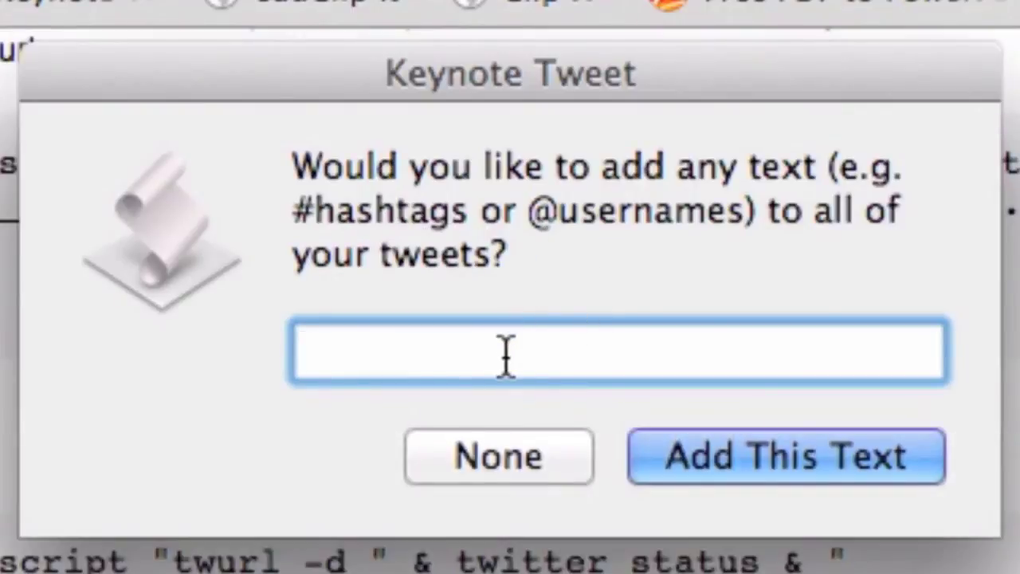
Add the hashtag #ISTE12 to all tweets in Keynote Tweet, then begin the script.
type("#ISTE12")
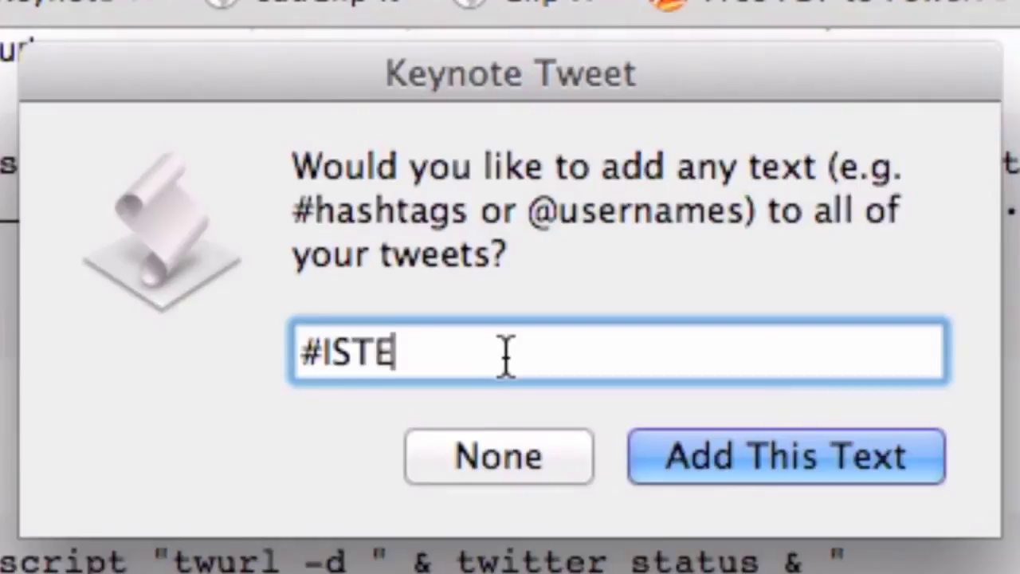
left_click(726, 458)
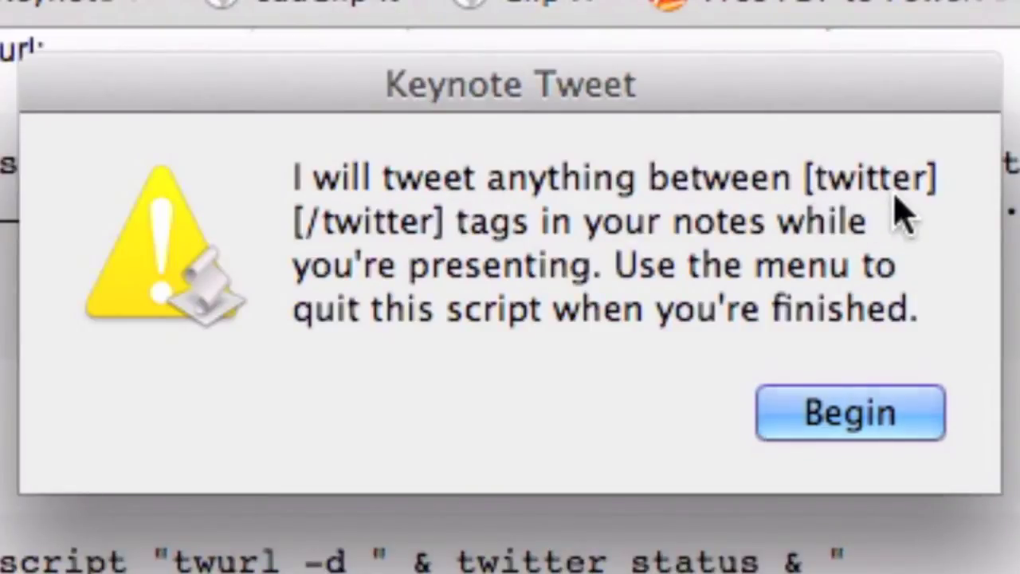
left_click(851, 408)
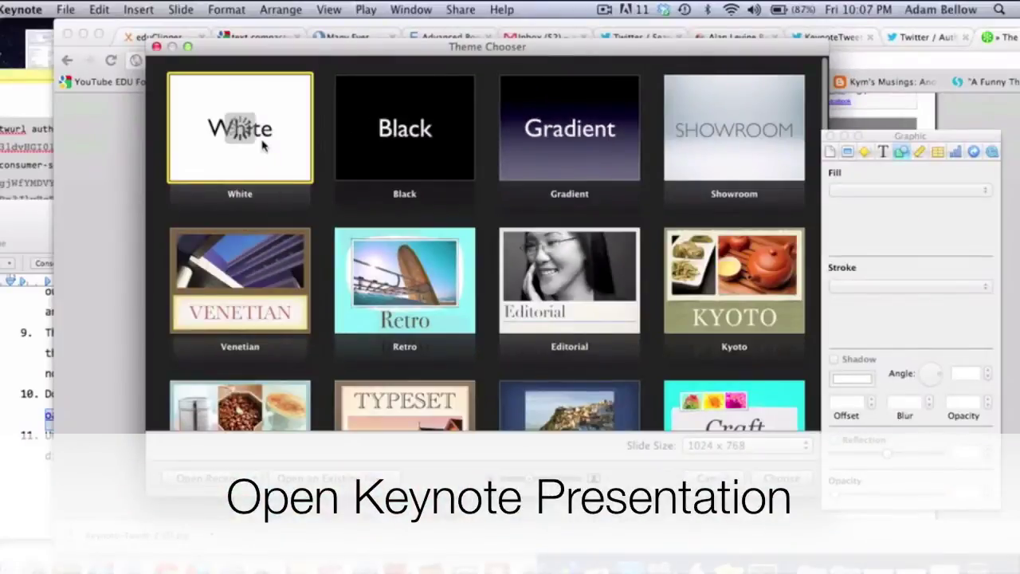
Create a White-theme presentation, remove both placeholders, and add a 'TWEET THIS....' text box.
double_click(263, 145)
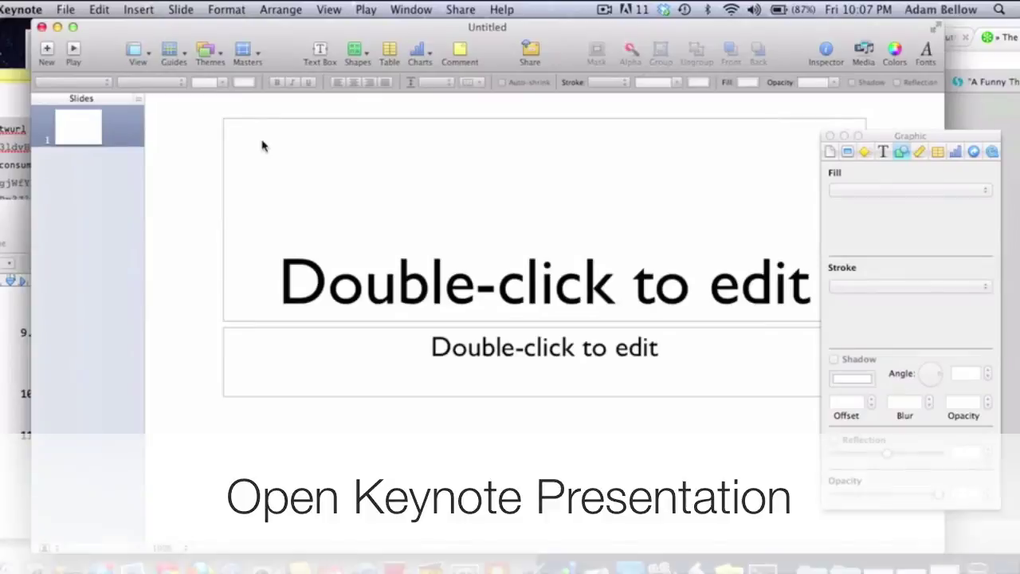
left_click_drag(177, 174, 397, 419)
key("Delete")
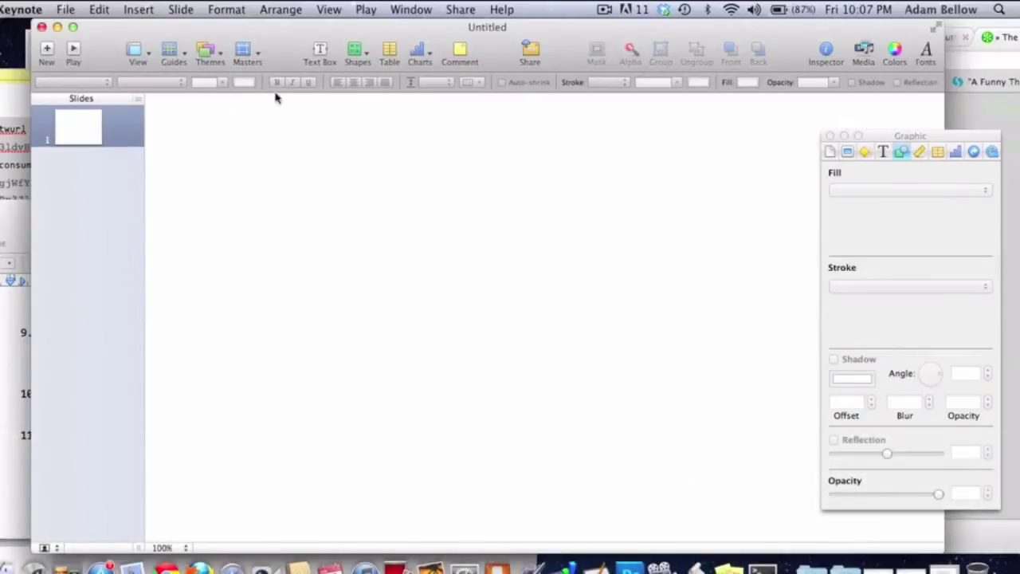
left_click(320, 52)
double_click(544, 323)
type("TWEET THIS....")
left_click(389, 249)
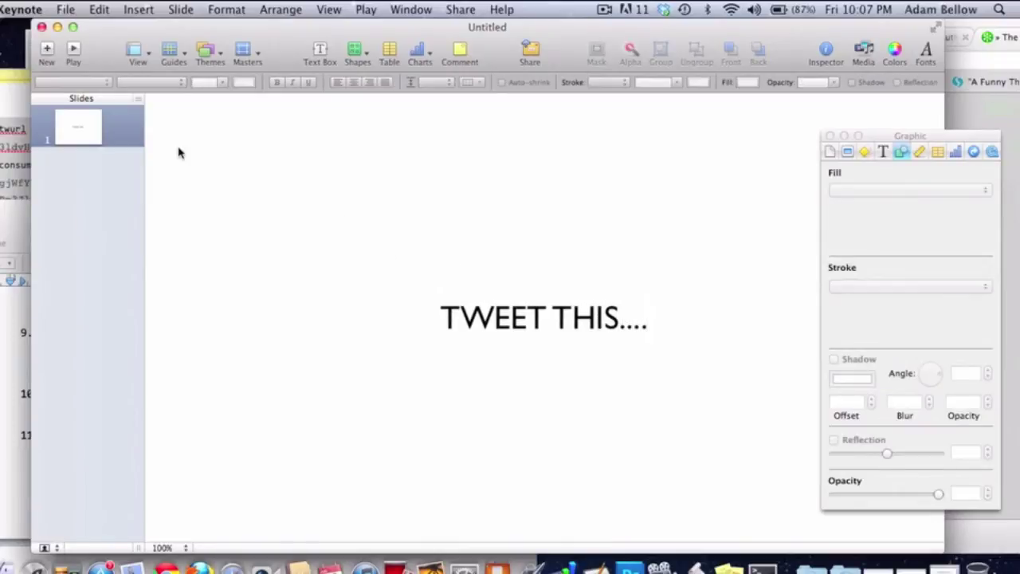
Show presenter notes and enter the note '[twitter] test 123 keynote tweet [/twitter]'.
left_click(328, 9)
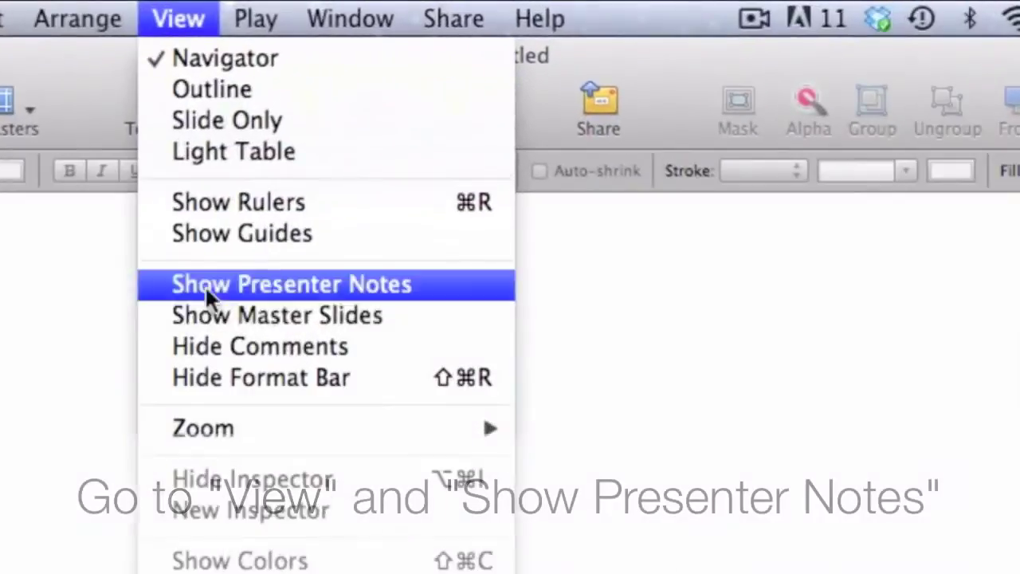
left_click(224, 283)
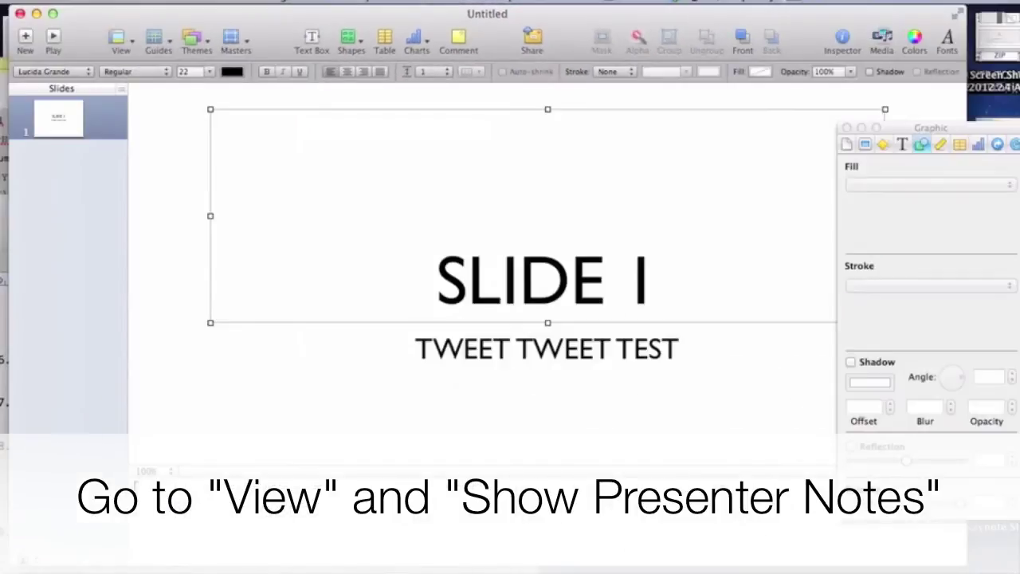
type("[twitter]")
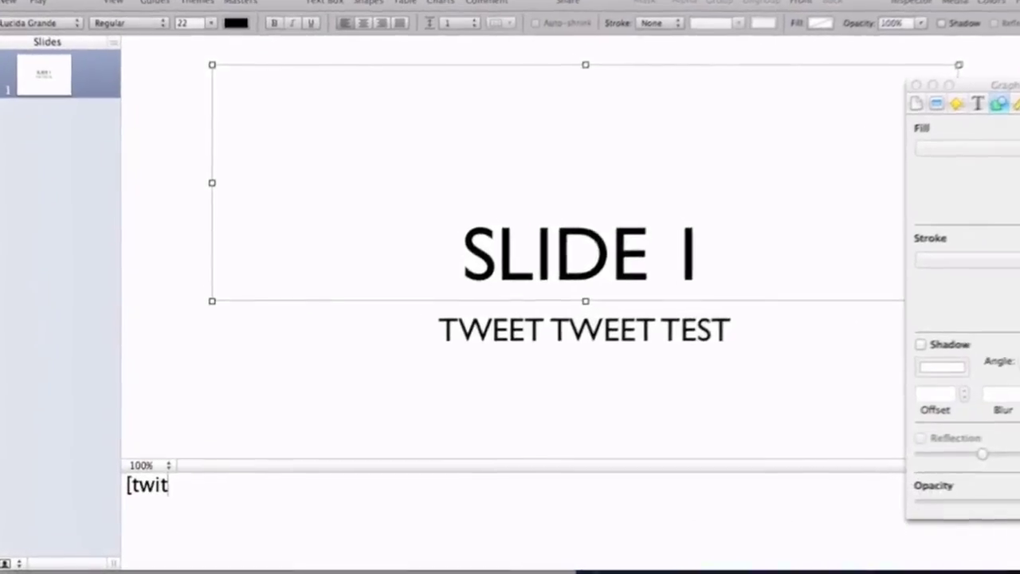
type(" test ")
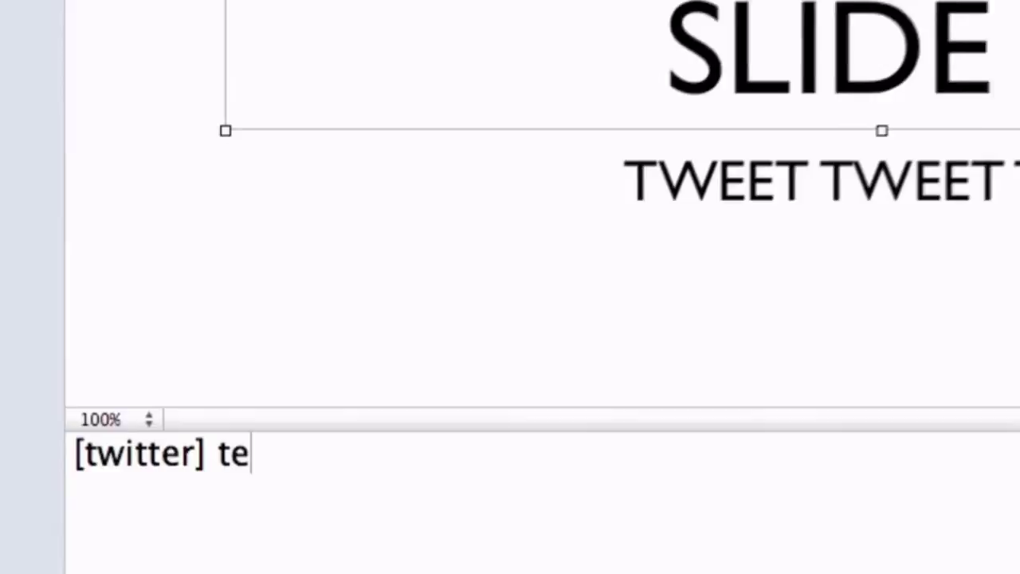
type("123")
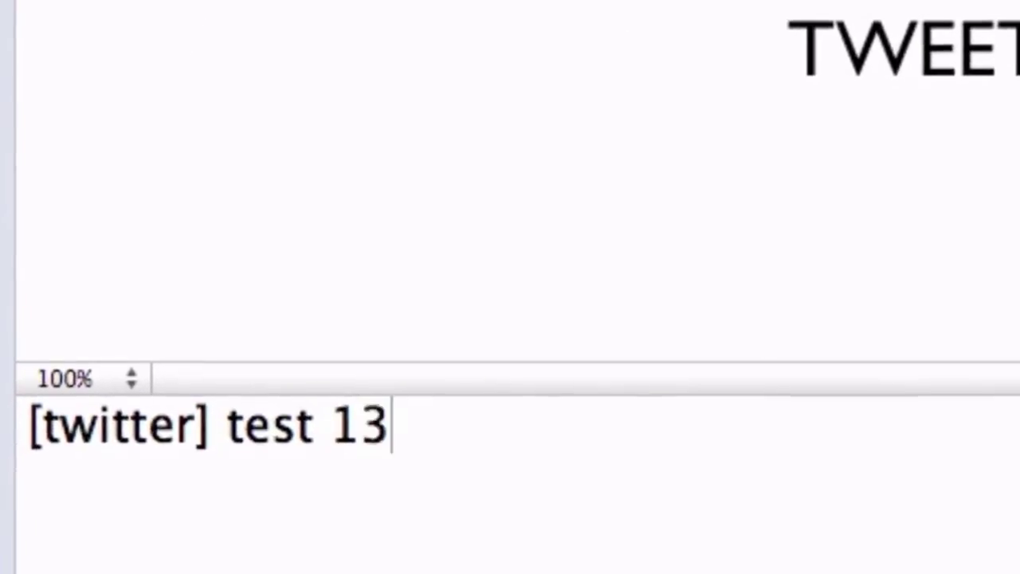
type(" keyno")
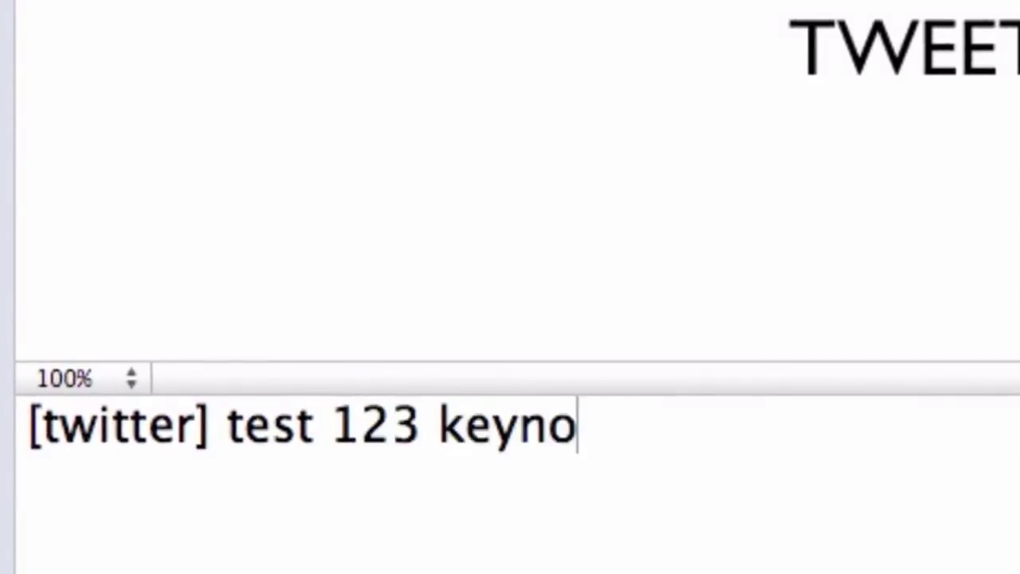
type("te tweet")
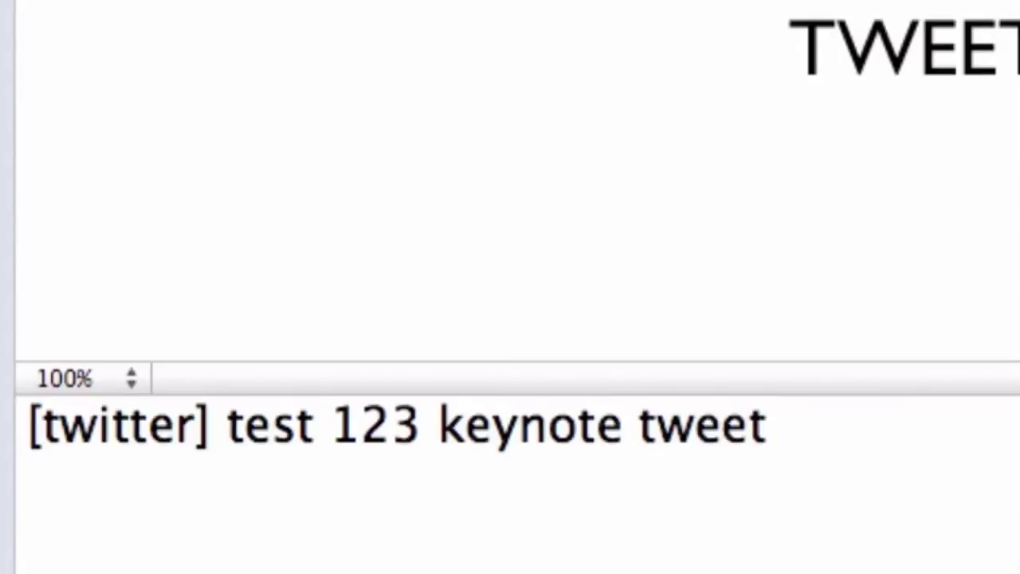
type("[")
key("BackSpace")
type("[")
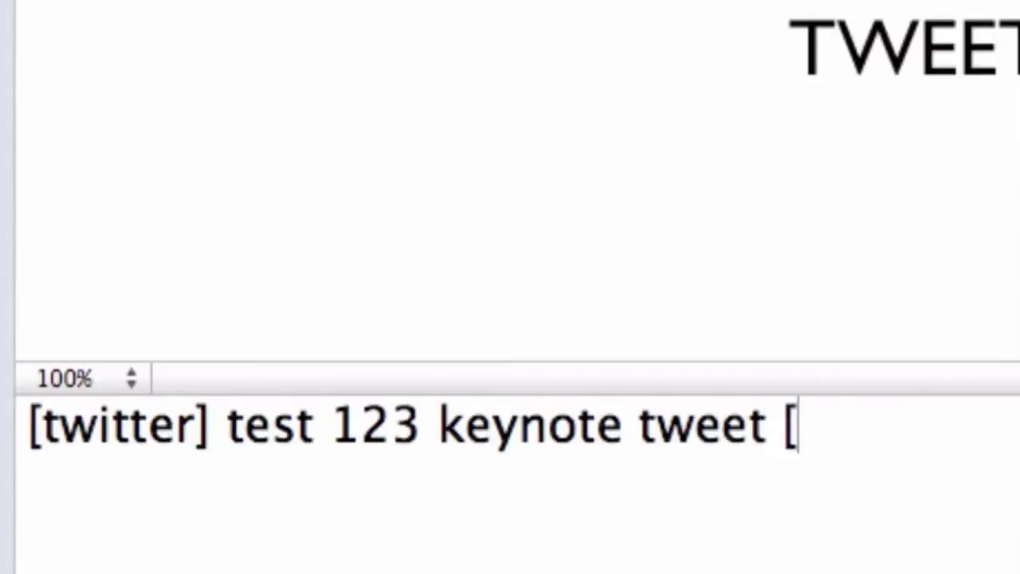
type("/twitter")
key("BackSpace")
key("BackSpace")
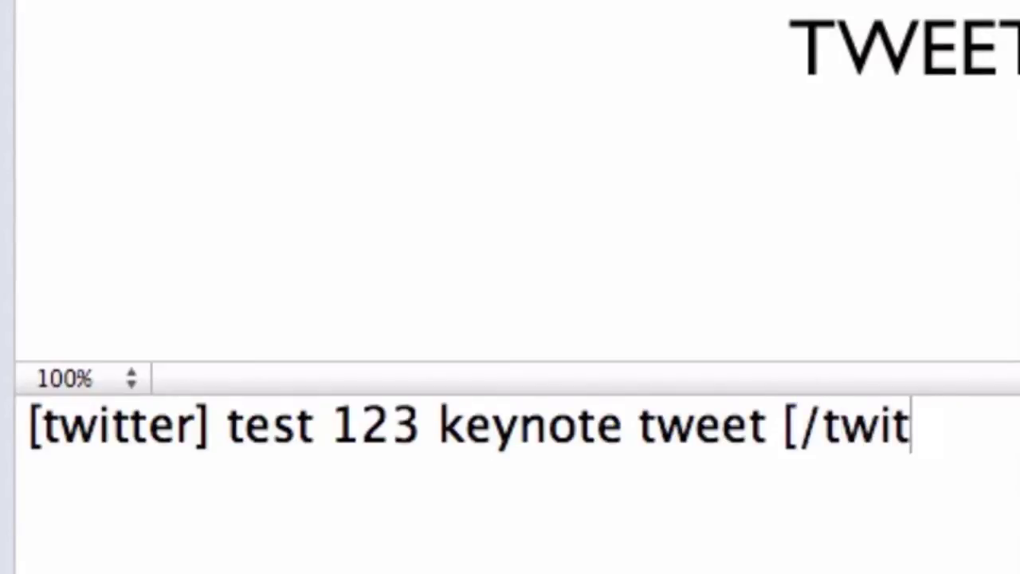
type("ter]")
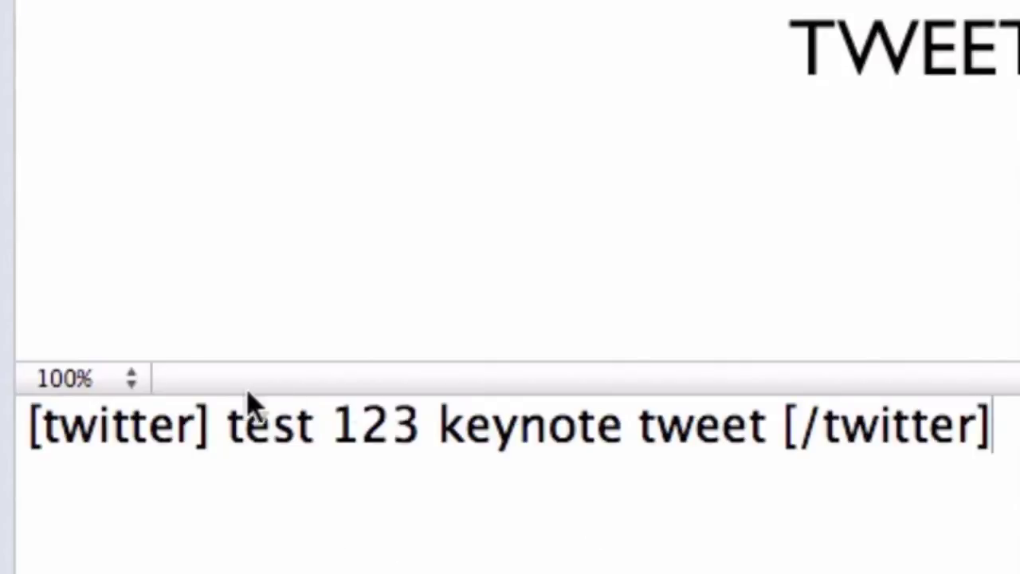
left_click_drag(204, 430, 221, 433)
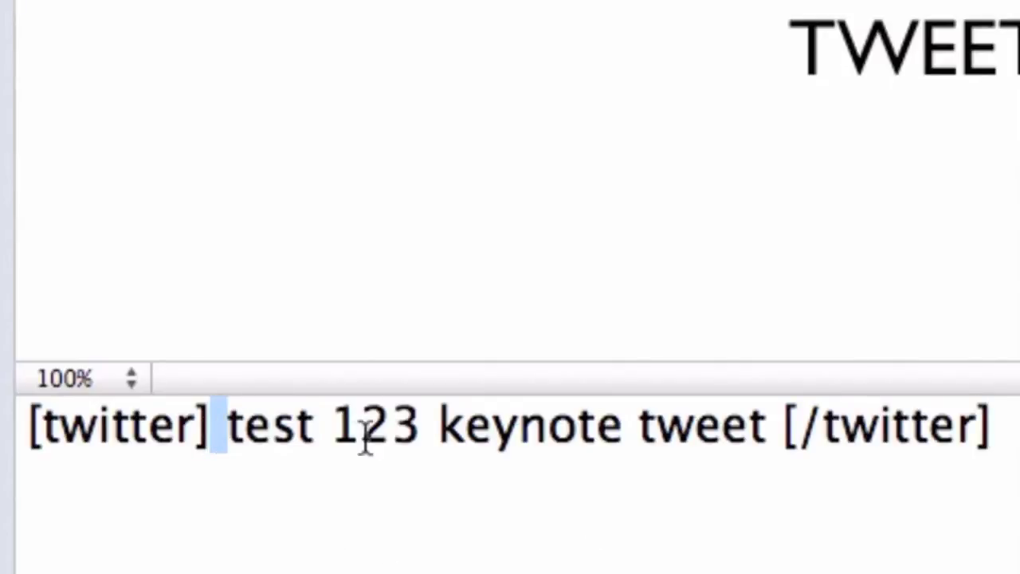
left_click(542, 434)
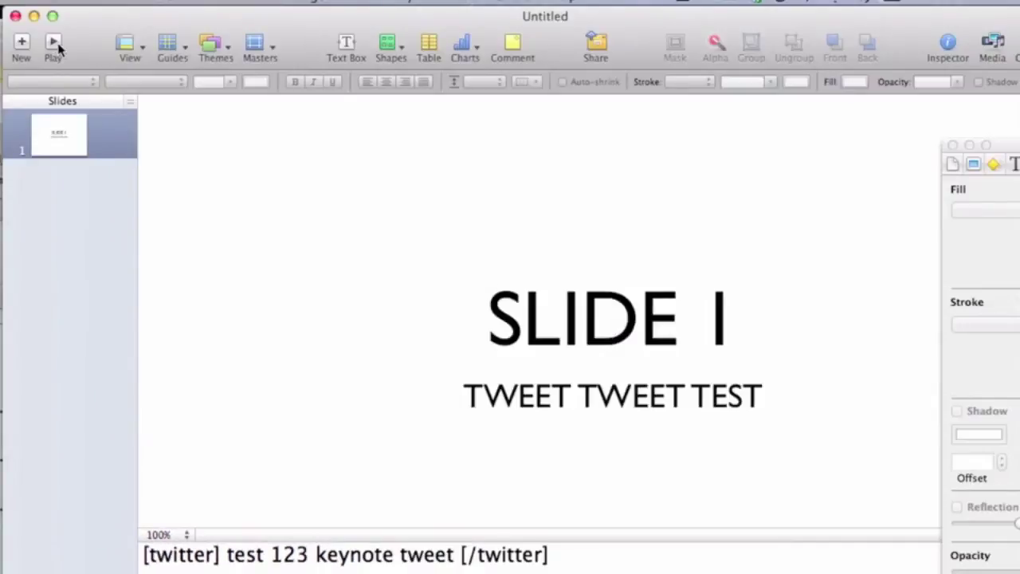
Relaunch Keynote Tweet from the Dock with #ISTE12 appended, then check the Twitter feed.
left_click(777, 569)
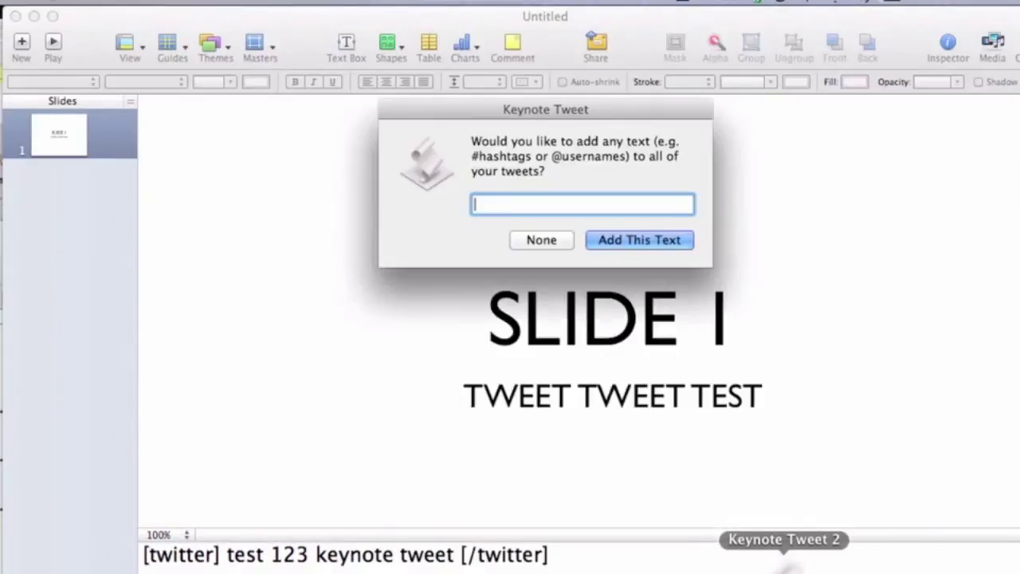
type("#ISTE12")
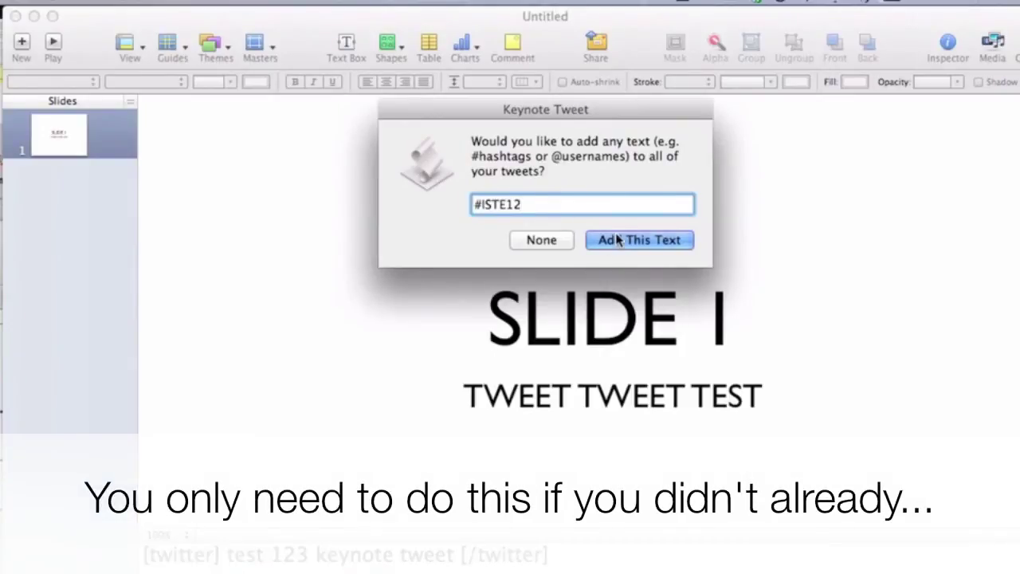
left_click(618, 240)
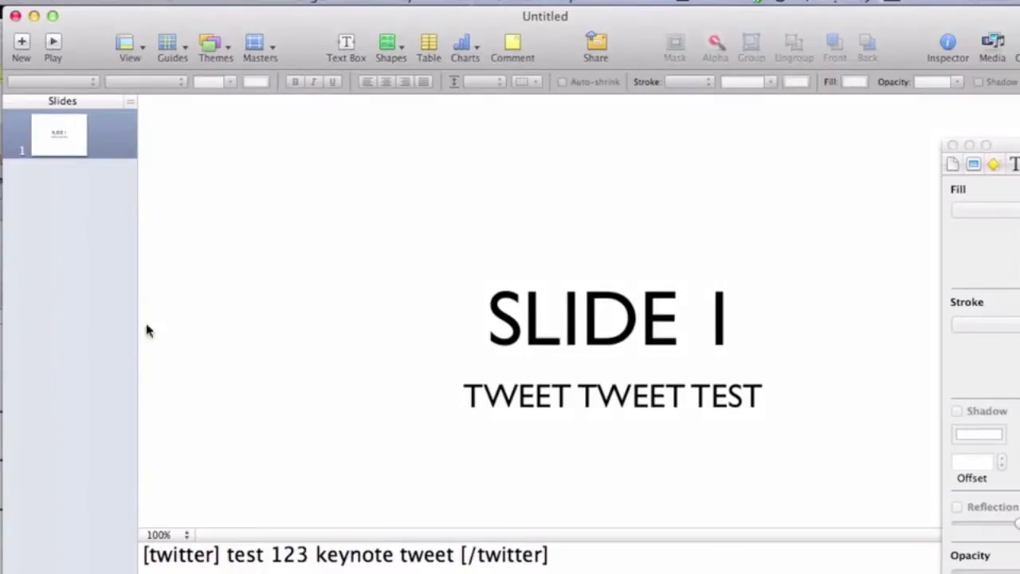
left_click(147, 569)
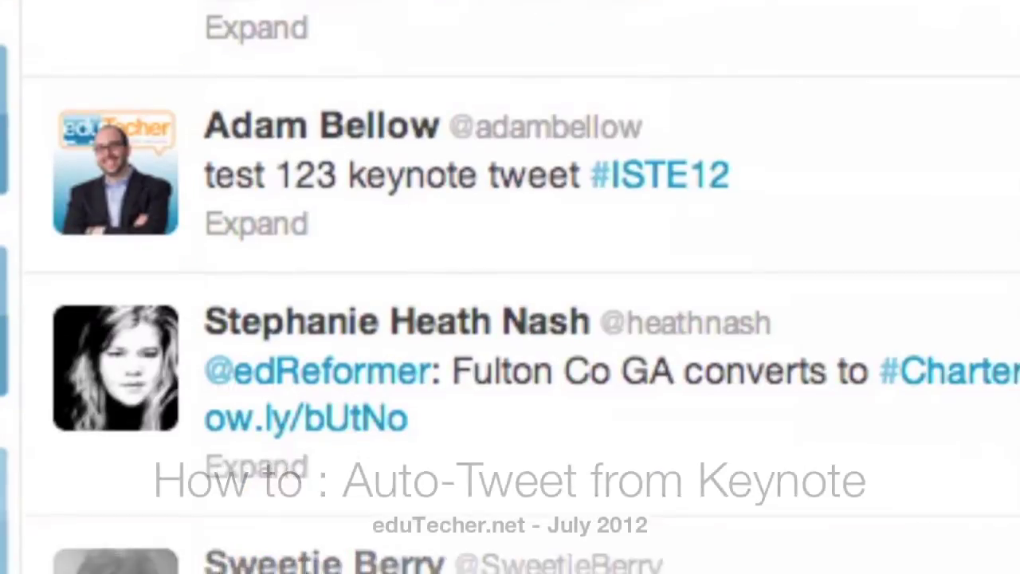
mouse_move(514, 191)
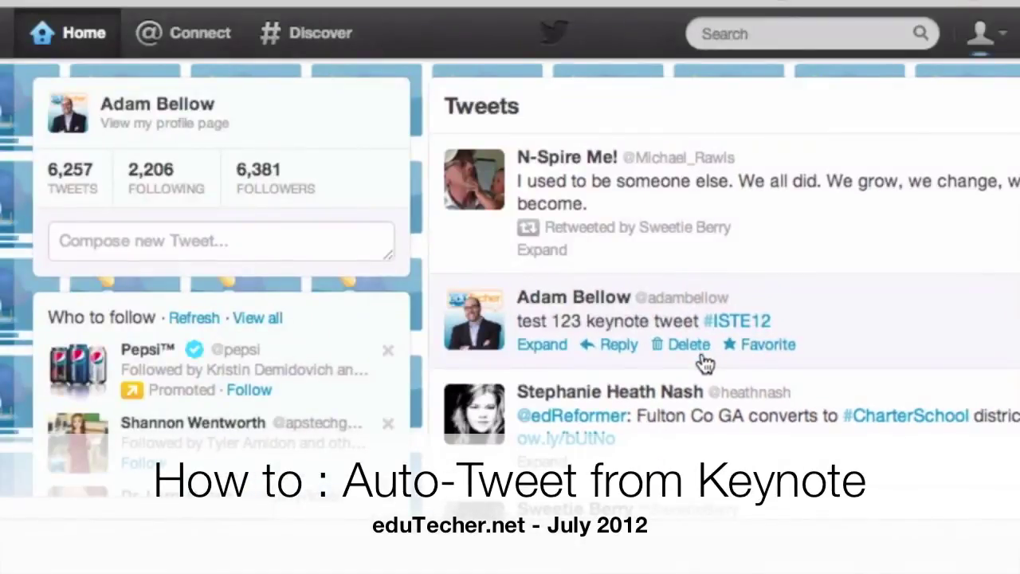
Delete the 'test 123 keynote tweet #ISTE12' tweet and confirm the deletion.
left_click(699, 358)
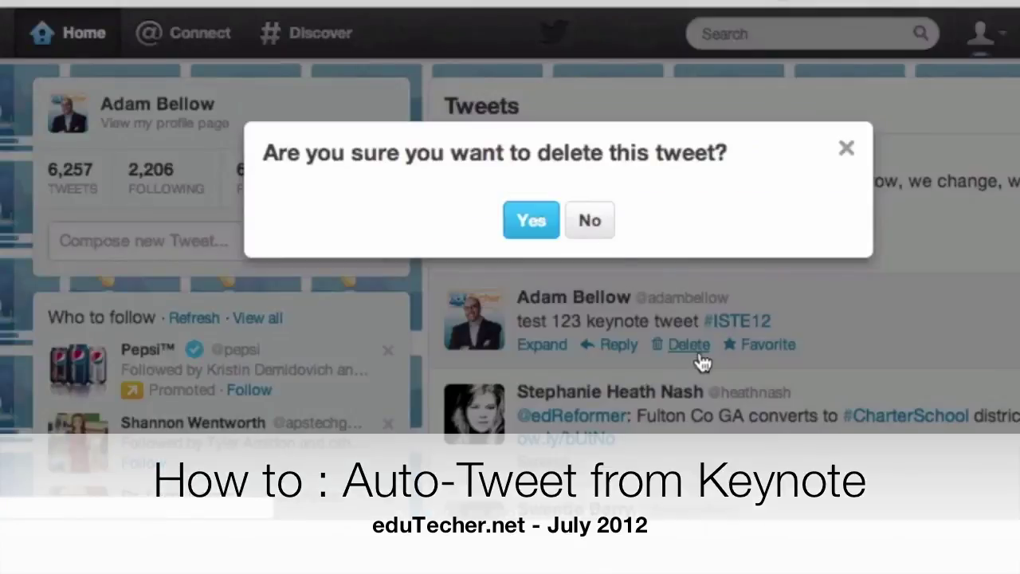
left_click(537, 221)
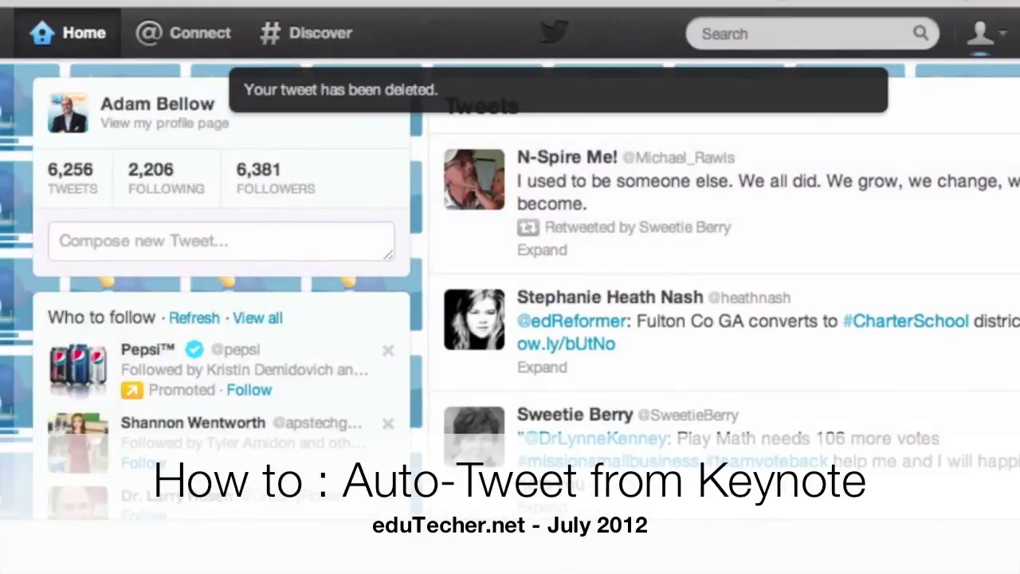